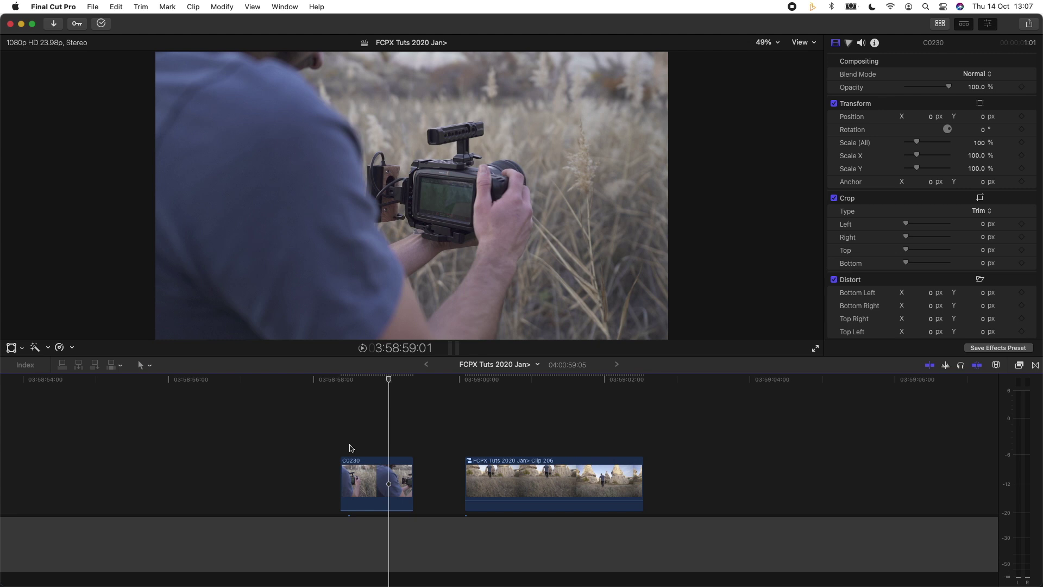
Add a hold frame to clip C0230 at 03:58:59:07 and cut the clip where the hold begins.
left_click(407, 380)
key("super+equal")
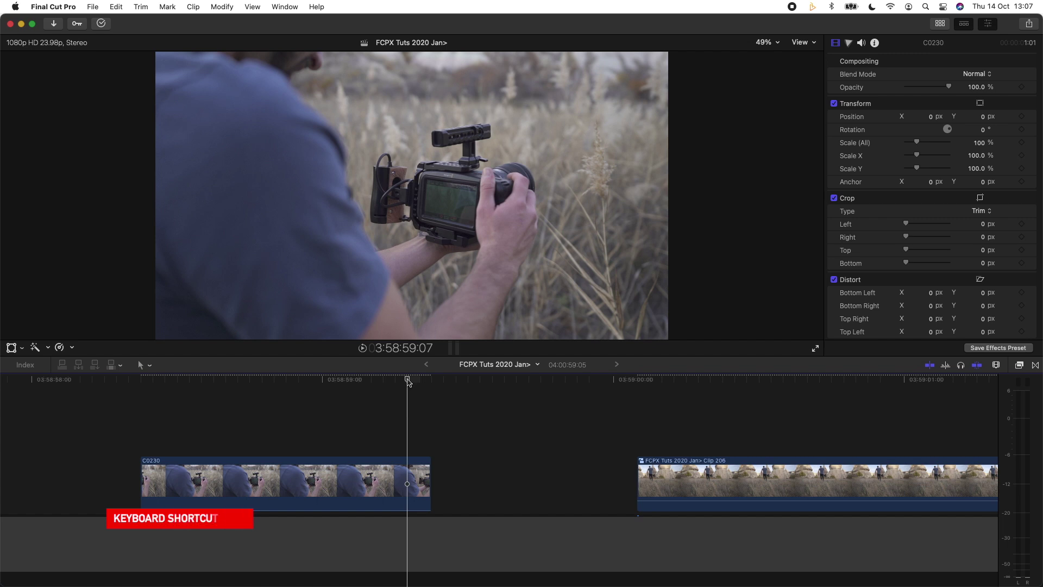
key("shift+h")
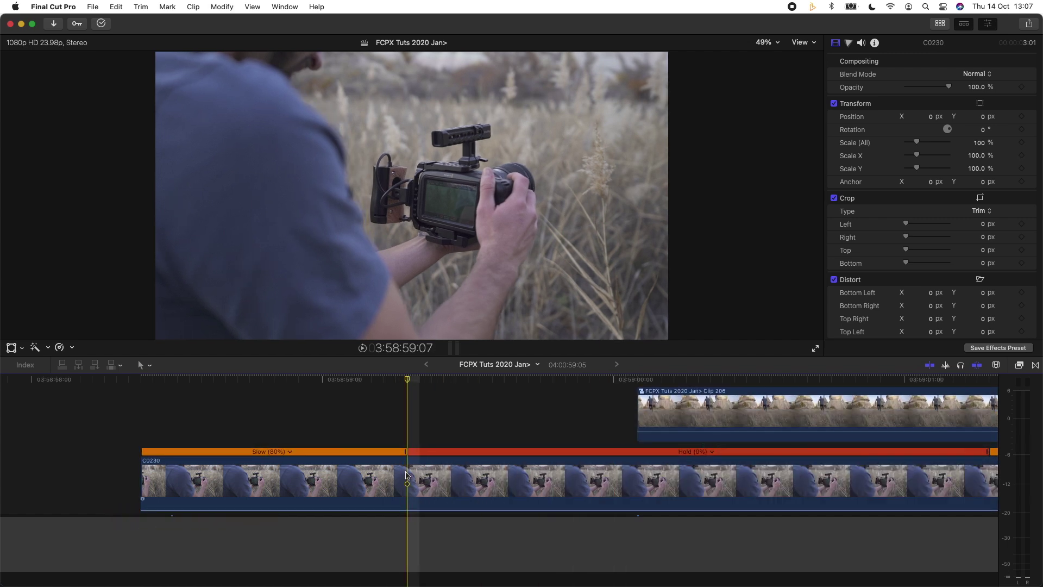
key("b")
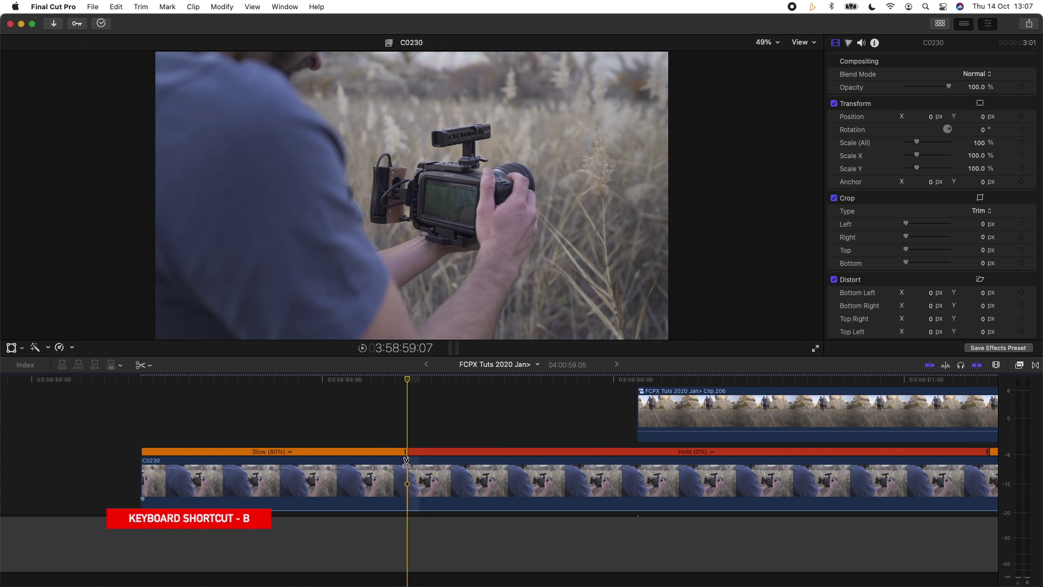
left_click(407, 474)
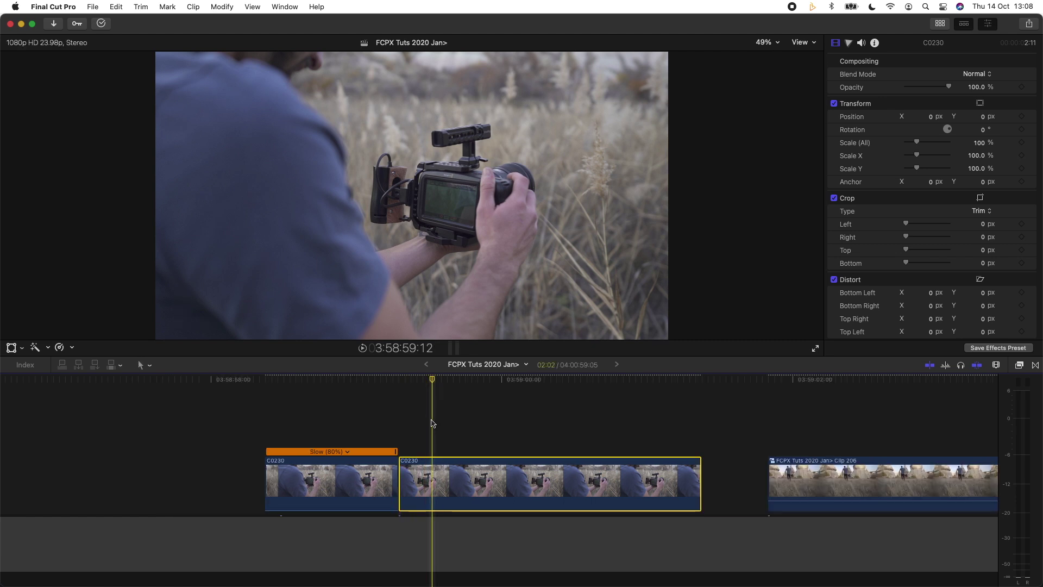
Apply the Draw Mask effect from the Masks category to the frozen segment of C0230.
left_click(434, 477)
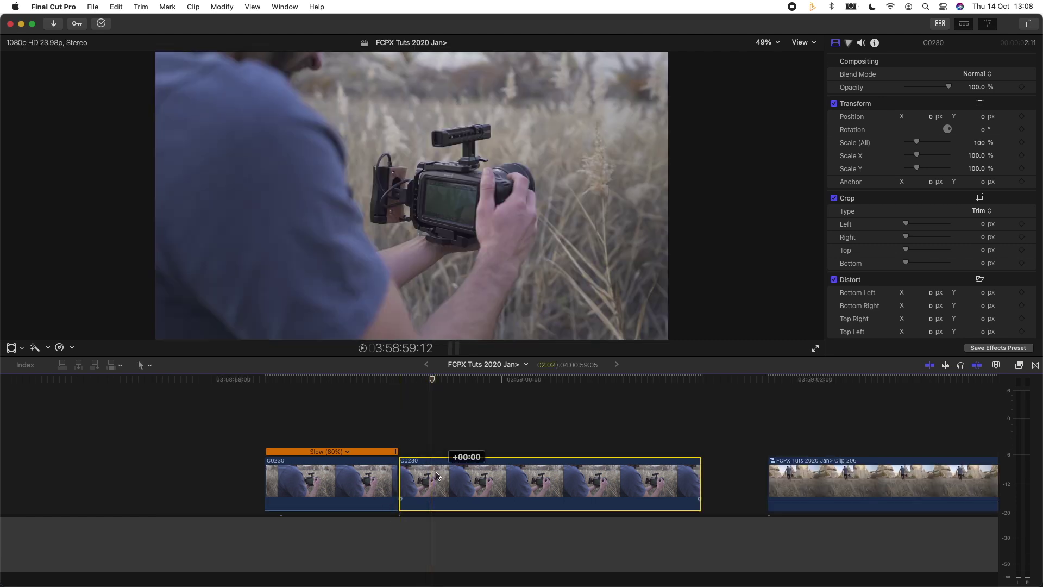
left_click(1020, 365)
scroll(814, 478, "down", 6)
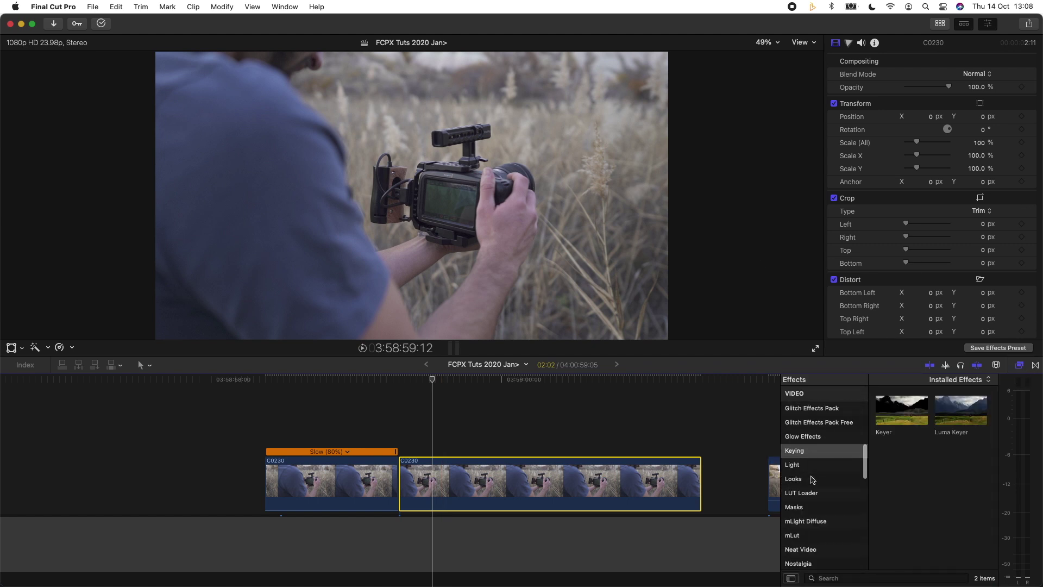
left_click(812, 507)
mouse_move(902, 417)
left_mouse_down()
mouse_move(552, 442)
mouse_move(470, 478)
left_mouse_up()
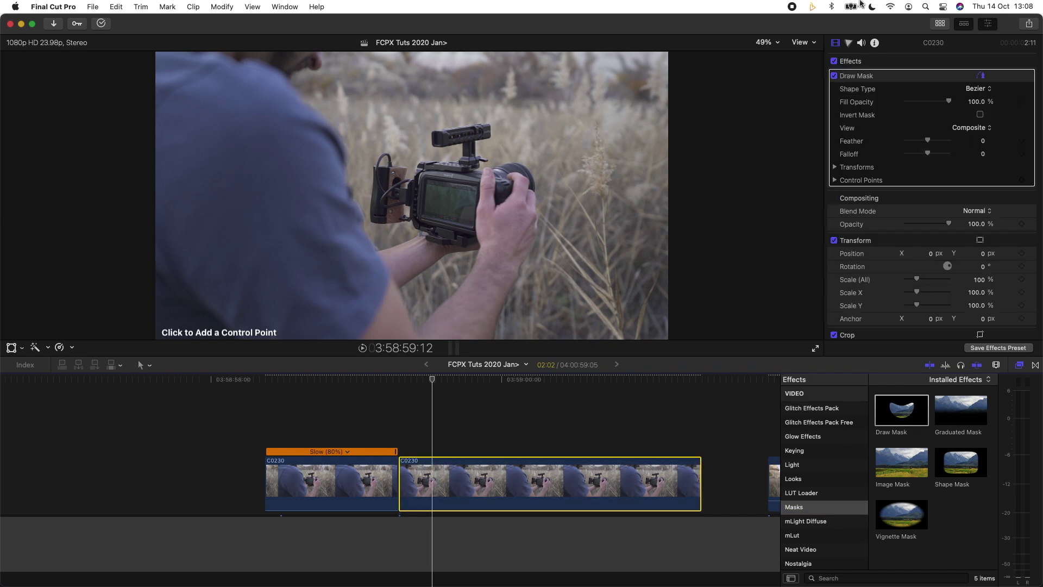
Trace the four corners of the camera's screen with the mask at 200% view and invert the mask.
left_click(776, 43)
left_click(779, 144)
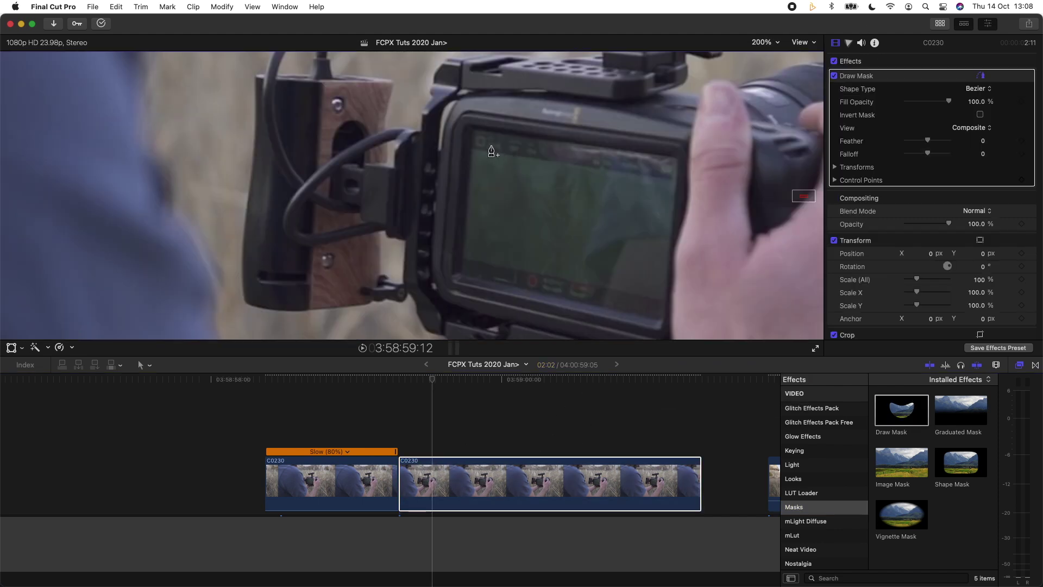
left_click(474, 131)
left_click(661, 319)
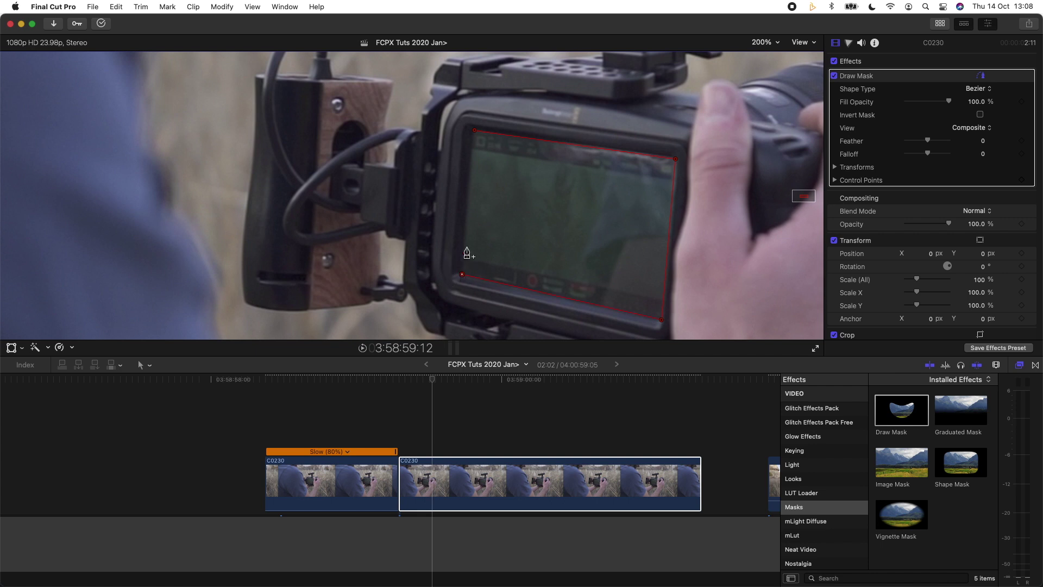
left_click(474, 132)
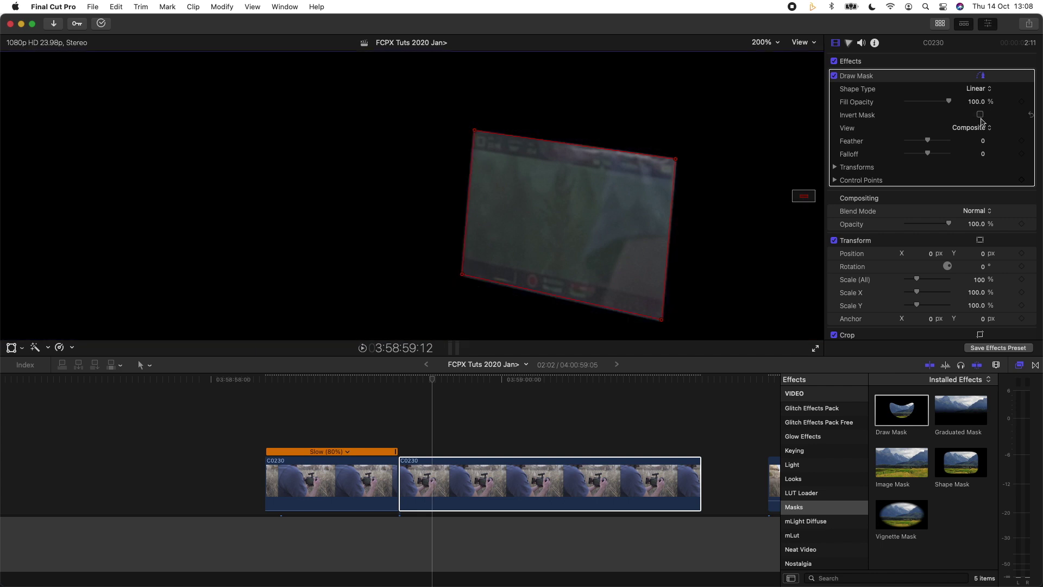
left_click(980, 115)
left_click(765, 43)
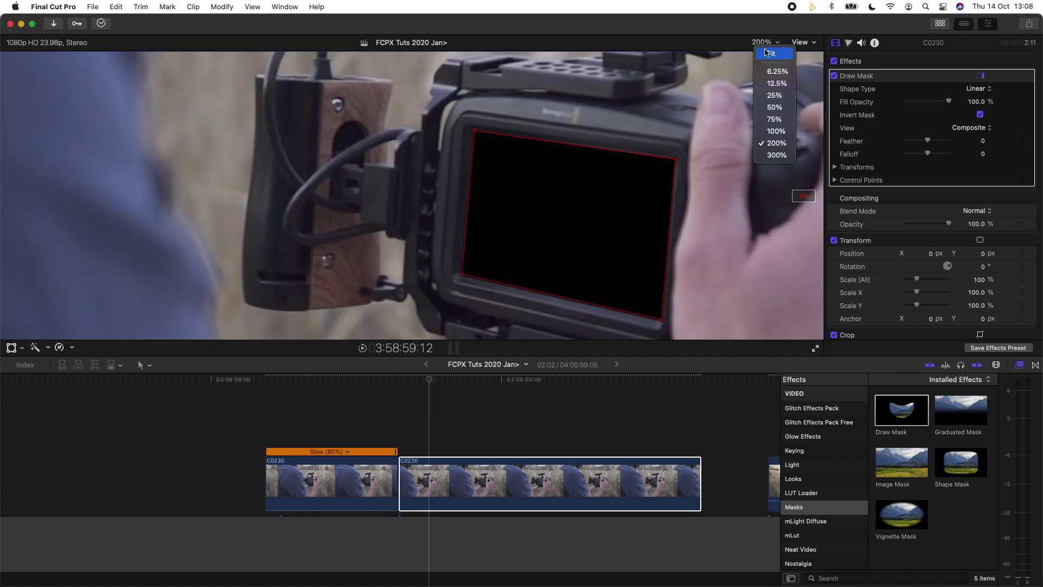
left_click(772, 54)
Set the masked freeze-frame clip's crop type to Ken Burns.
left_click(468, 497)
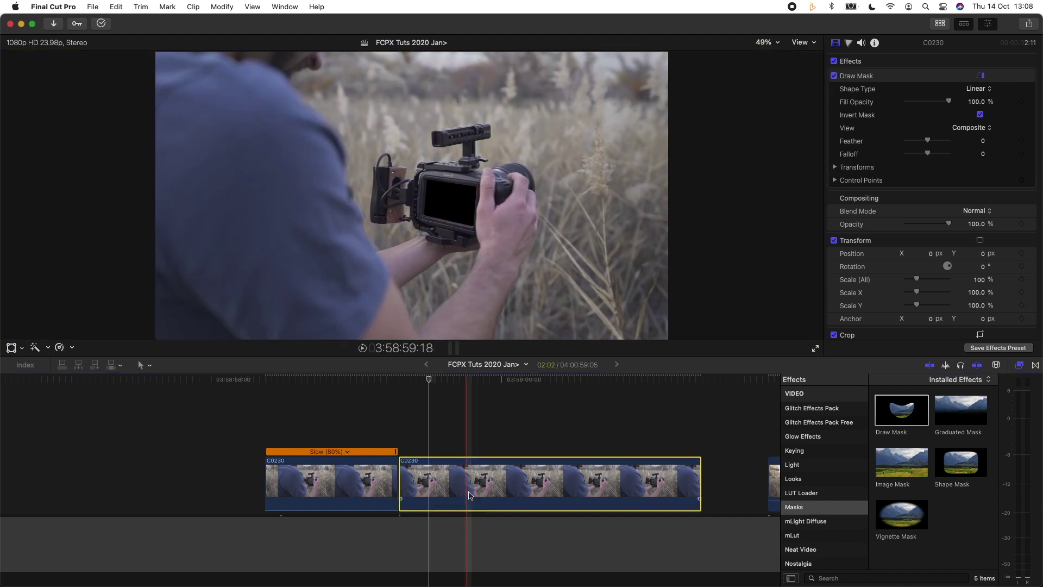
left_click(11, 348)
left_click(22, 348)
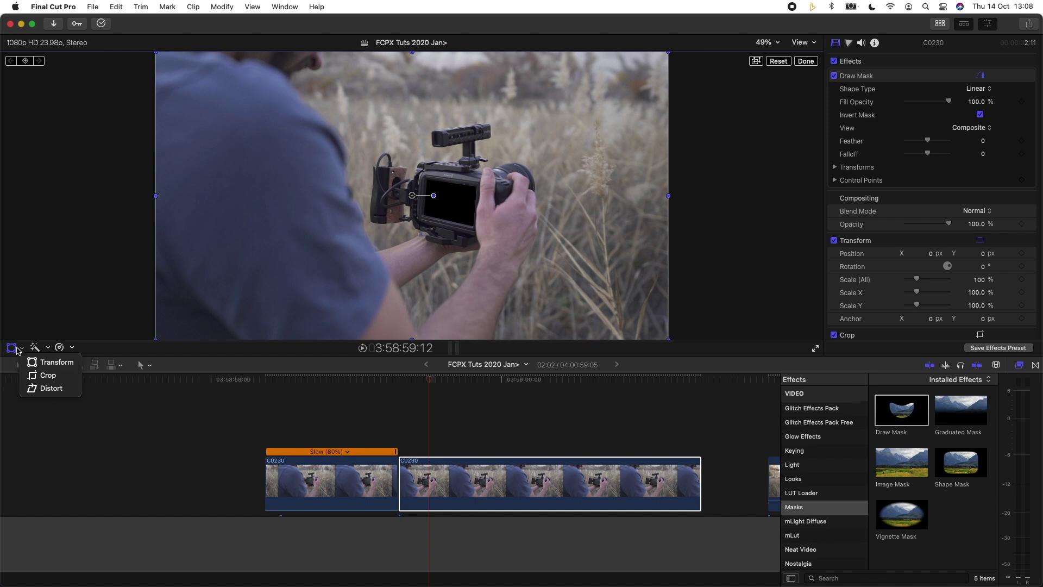
left_click(59, 381)
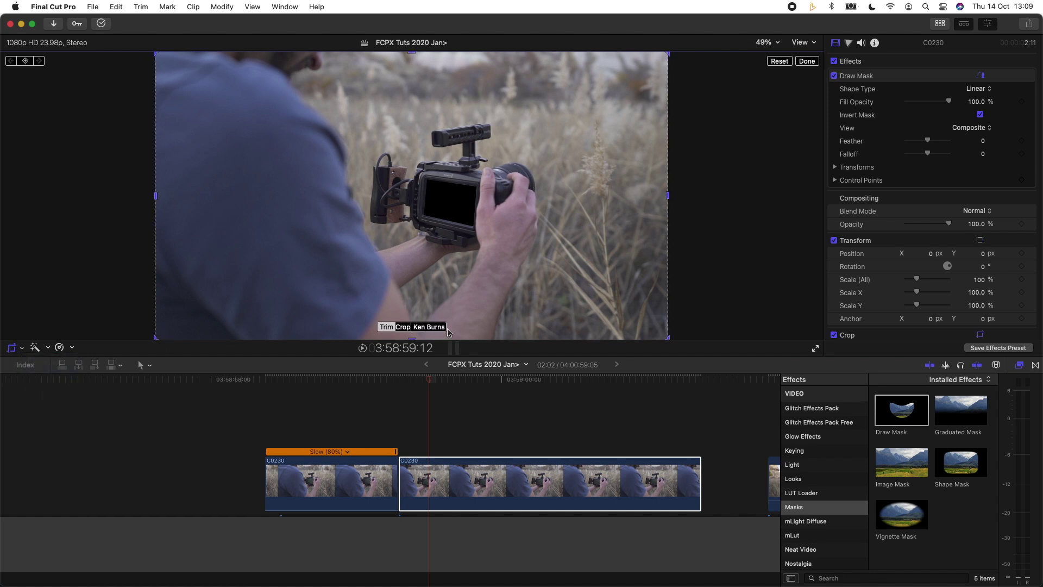
left_click(430, 328)
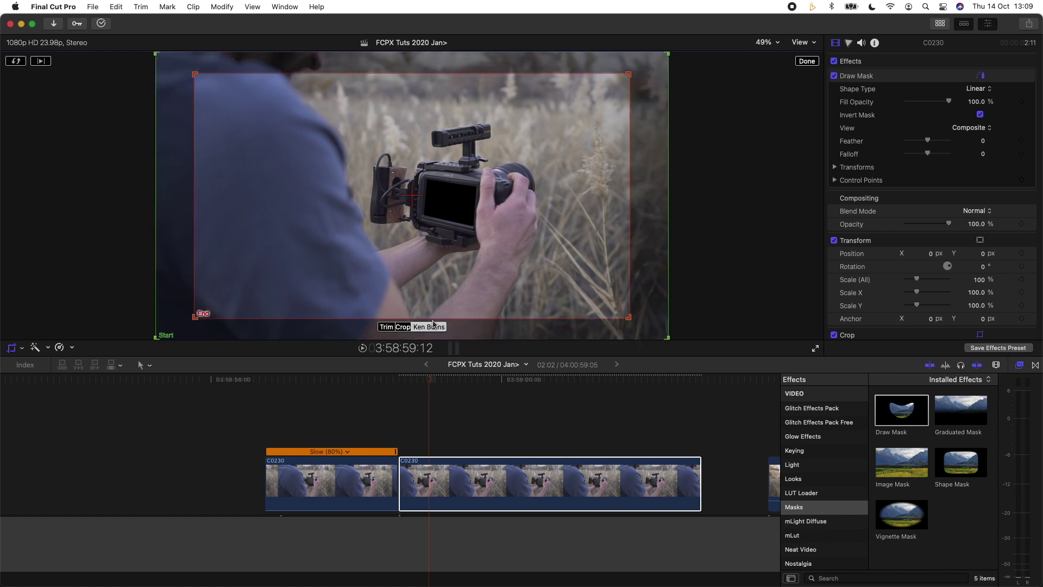
Shrink the Ken Burns end frame to about 1155% scale and place it inside the cut-out camera screen.
left_click_drag(194, 317, 376, 215)
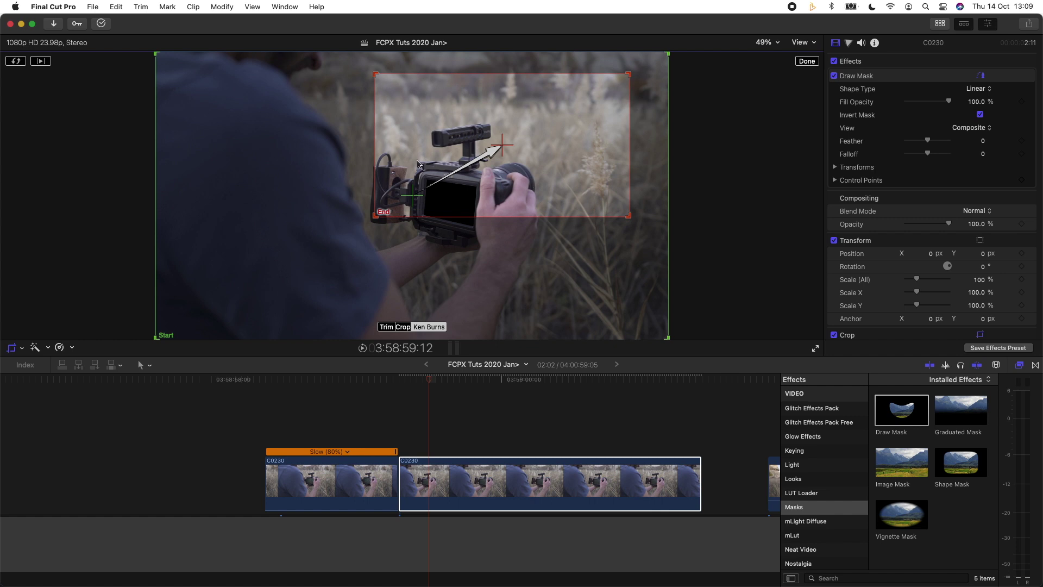
left_click_drag(375, 215, 400, 202)
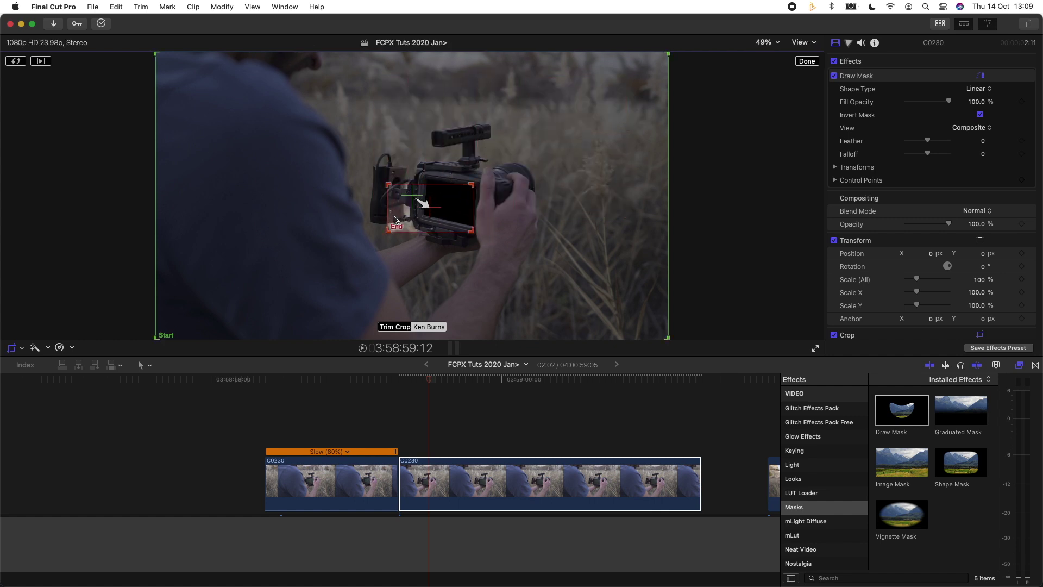
left_click_drag(385, 232, 471, 204)
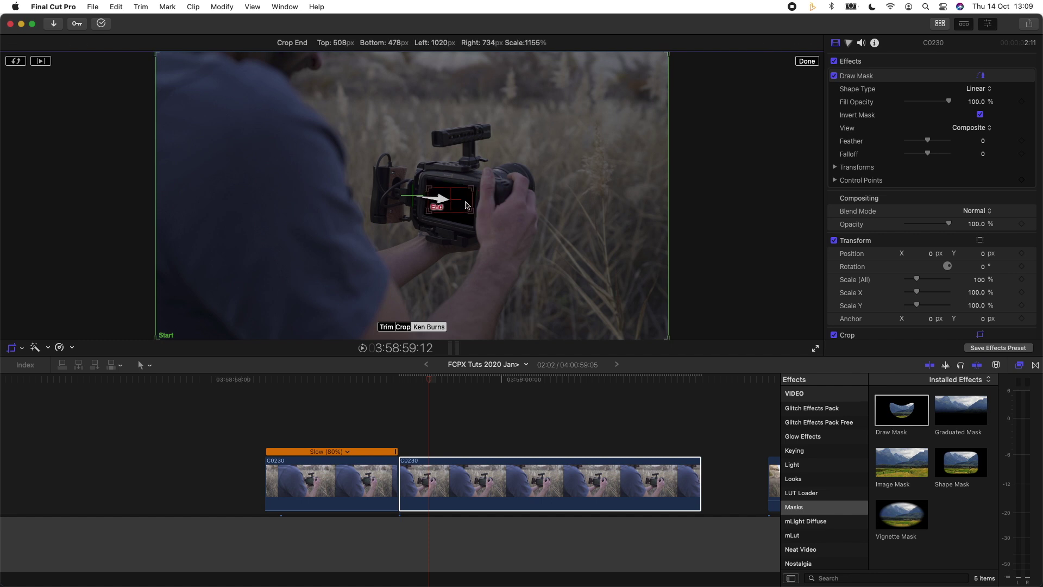
left_click(807, 61)
Preview the Ken Burns zoom and trim the end of the freeze-frame clip to a duration of 23 frames.
key("space")
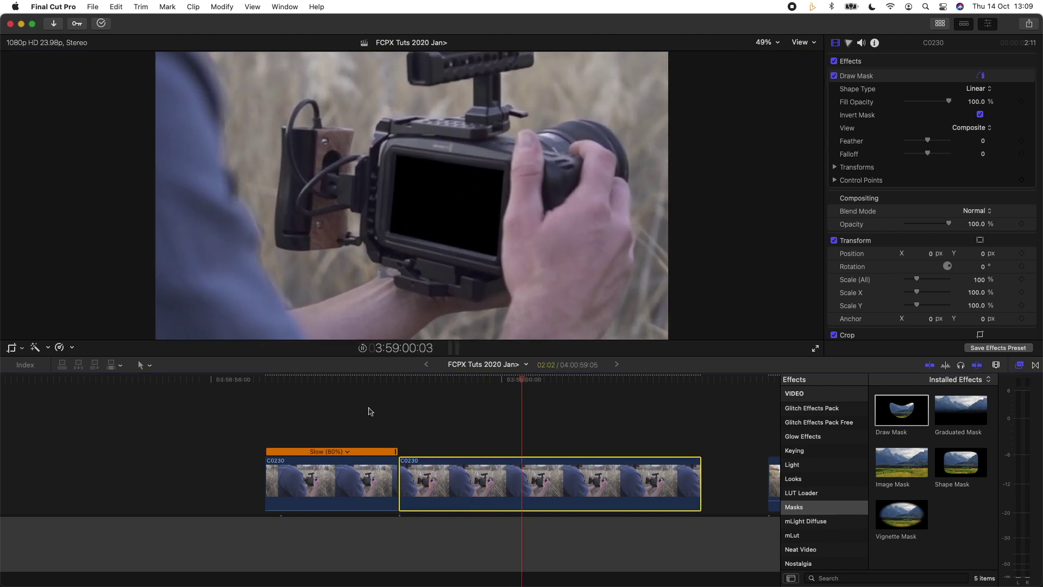
key("space")
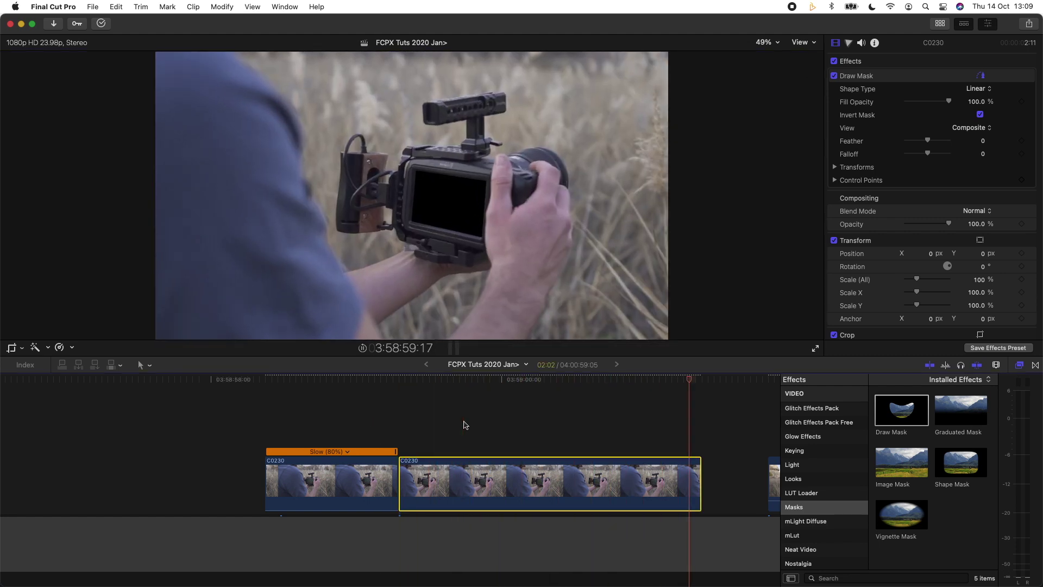
key("space")
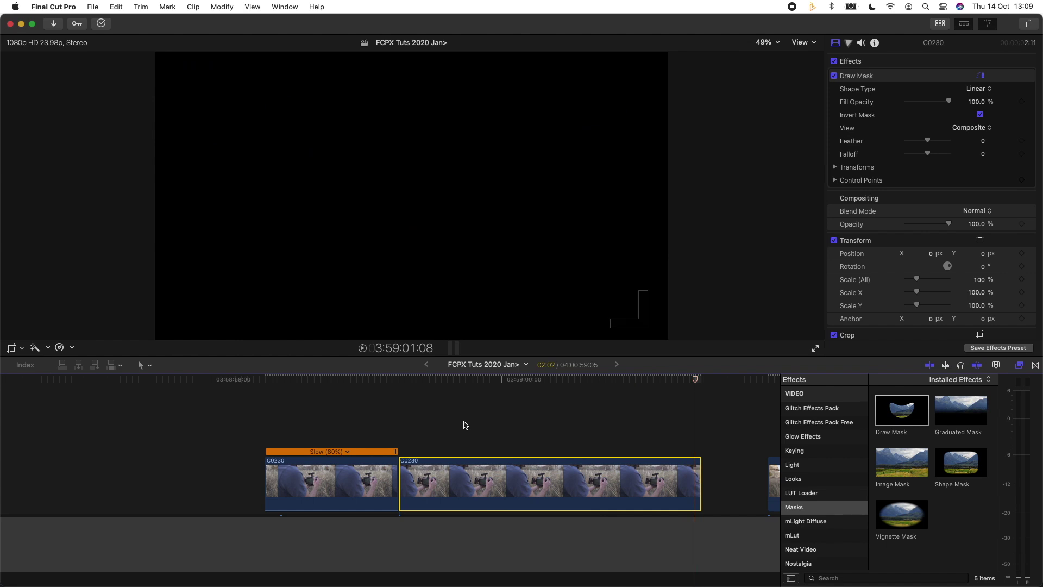
left_click(500, 425)
left_click(673, 481)
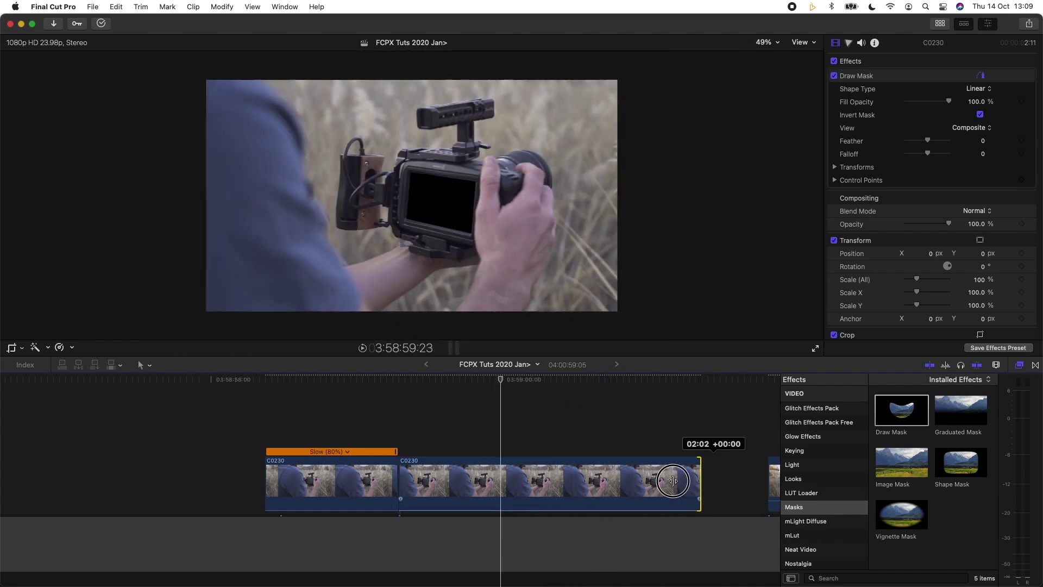
left_click_drag(672, 481, 493, 479)
key("space")
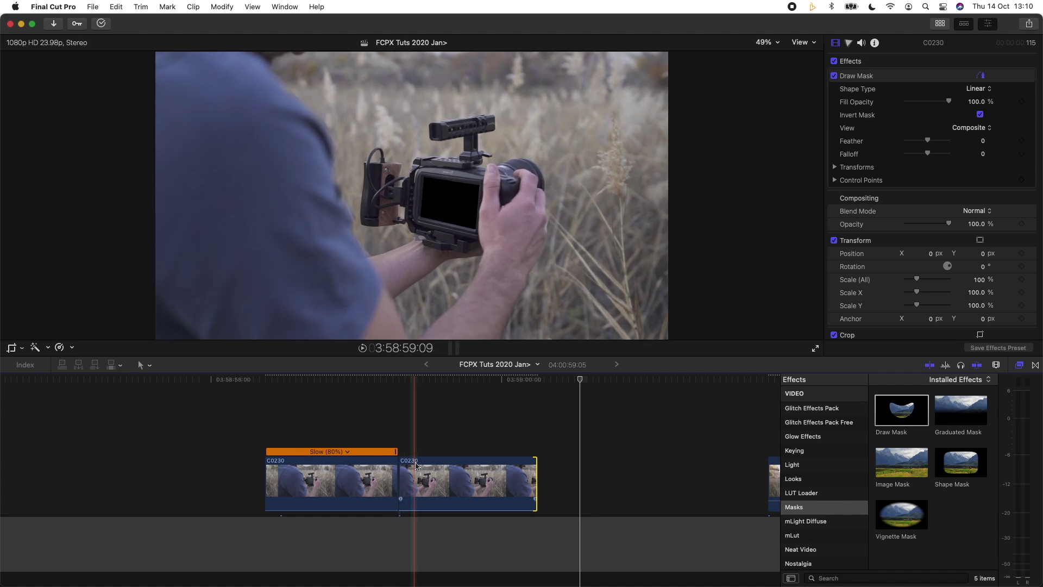
Duplicate the trimmed freeze-frame clip onto the lane directly above it.
left_click(425, 475)
left_click(456, 490)
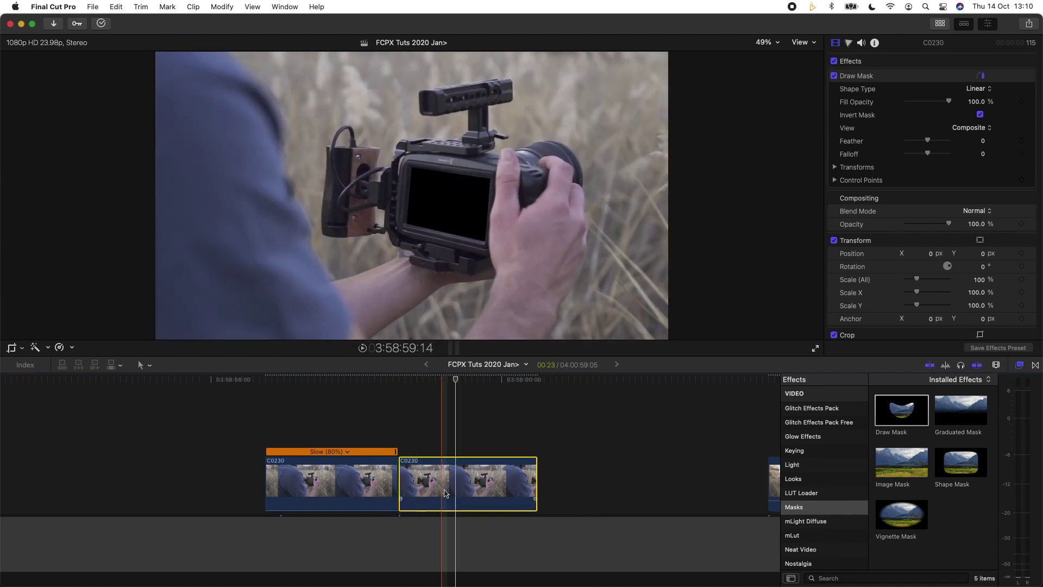
left_click_drag(446, 490, 444, 440)
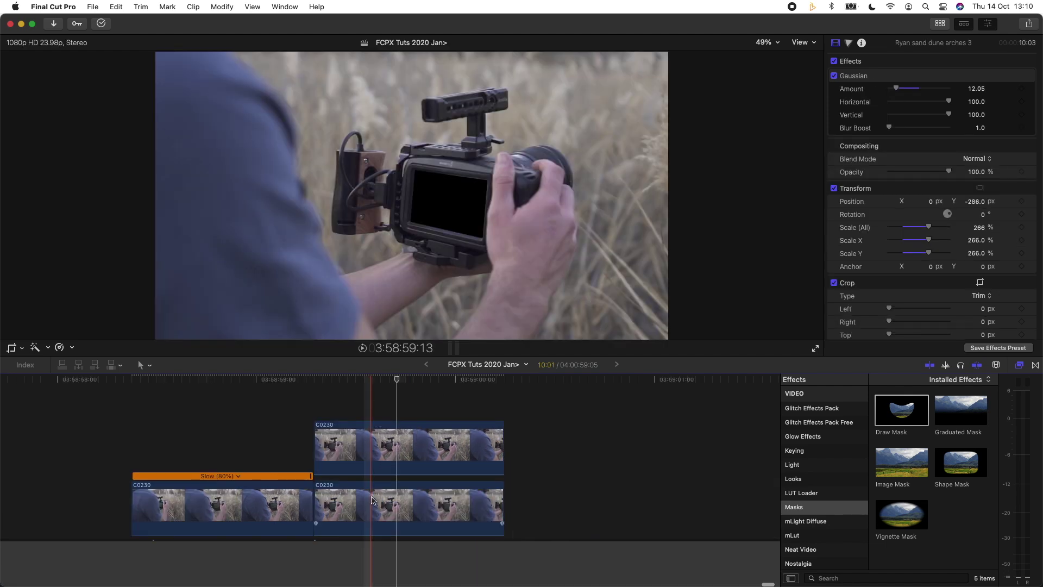
Turn off Invert Mask in the lower freeze-frame copy's Draw Mask effect.
left_click(373, 500)
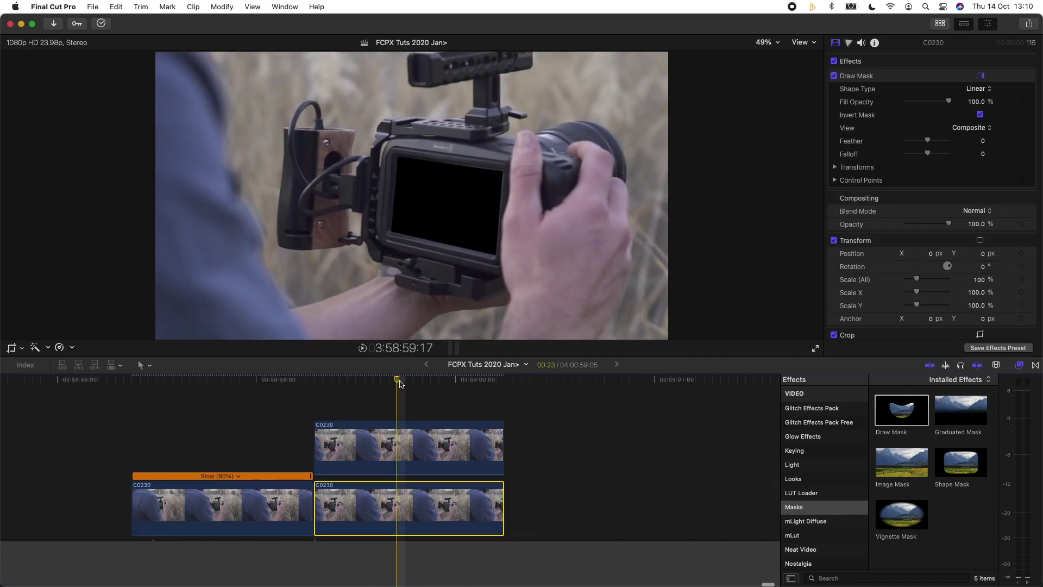
left_click_drag(400, 384, 395, 385)
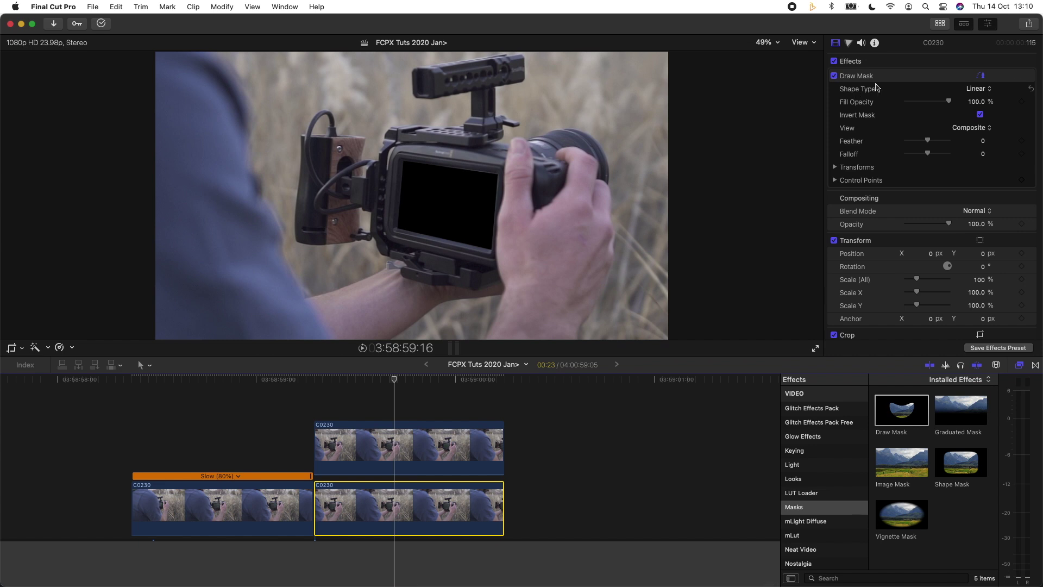
left_click(981, 115)
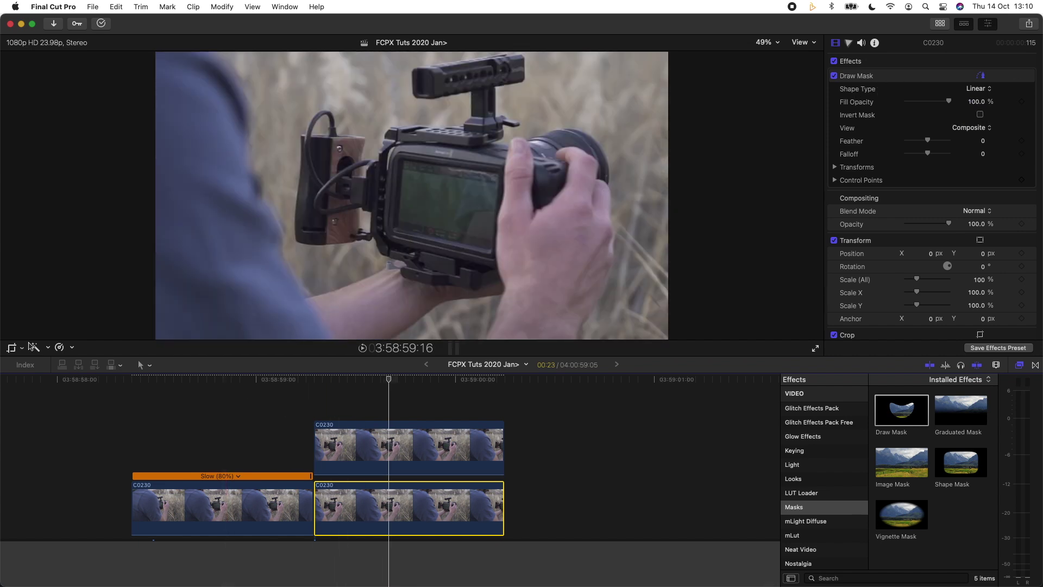
Move the lower clip's Ken Burns end frame directly above the masked camera screen and preview the motion.
left_click(11, 348)
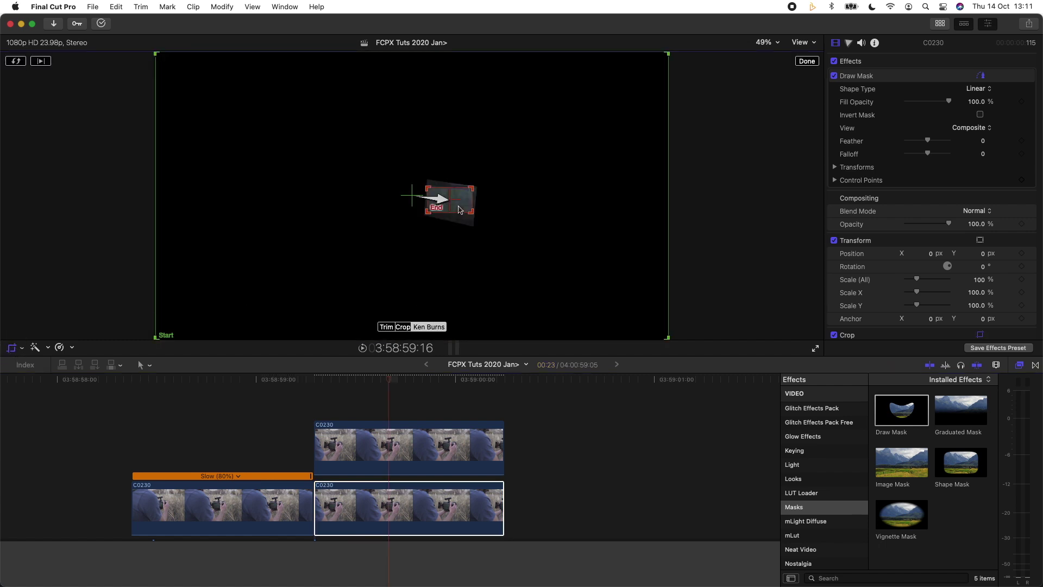
left_click_drag(460, 210, 461, 176)
key("space")
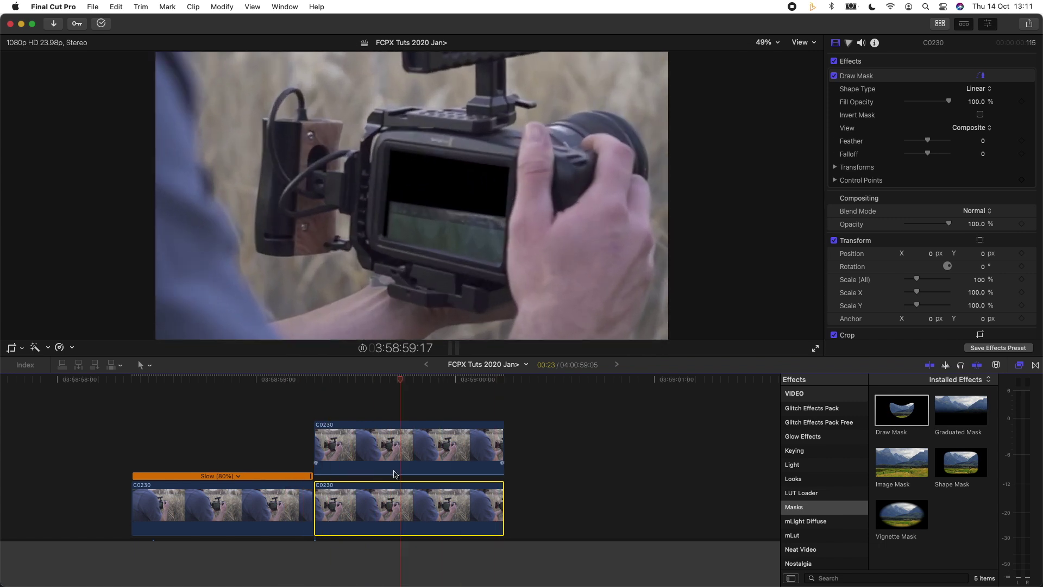
left_click(438, 508)
left_click(381, 508)
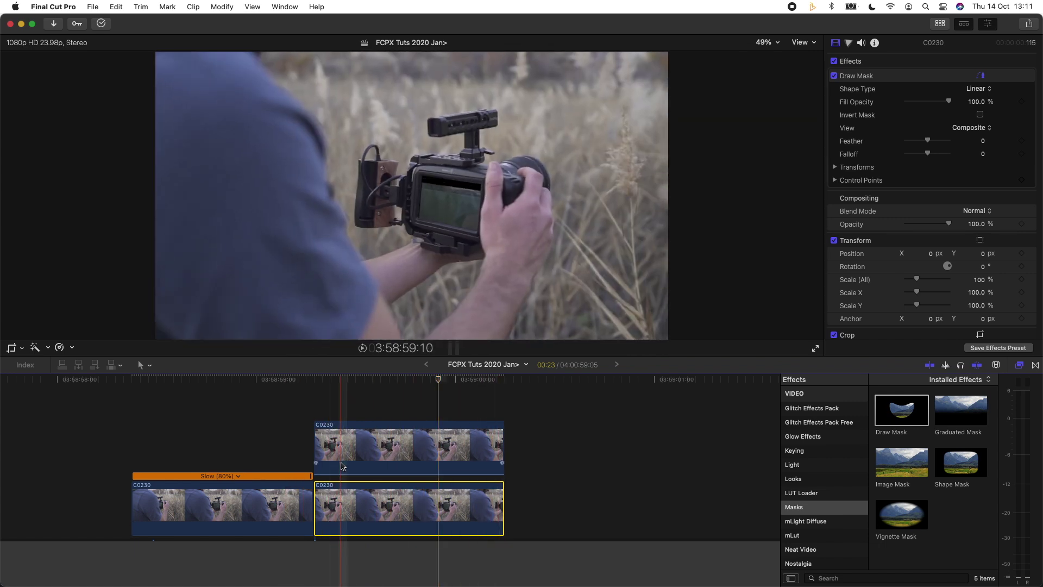
Reposition the lower clip's Ken Burns end frame just left of the masked camera screen, roughly level with its middle.
left_click(12, 348)
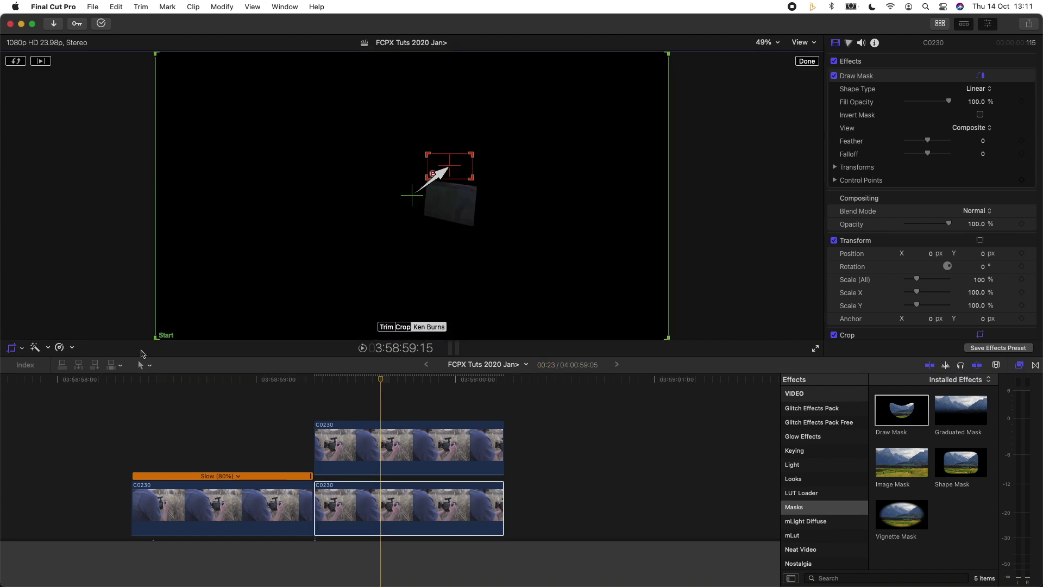
left_click_drag(464, 177, 483, 213)
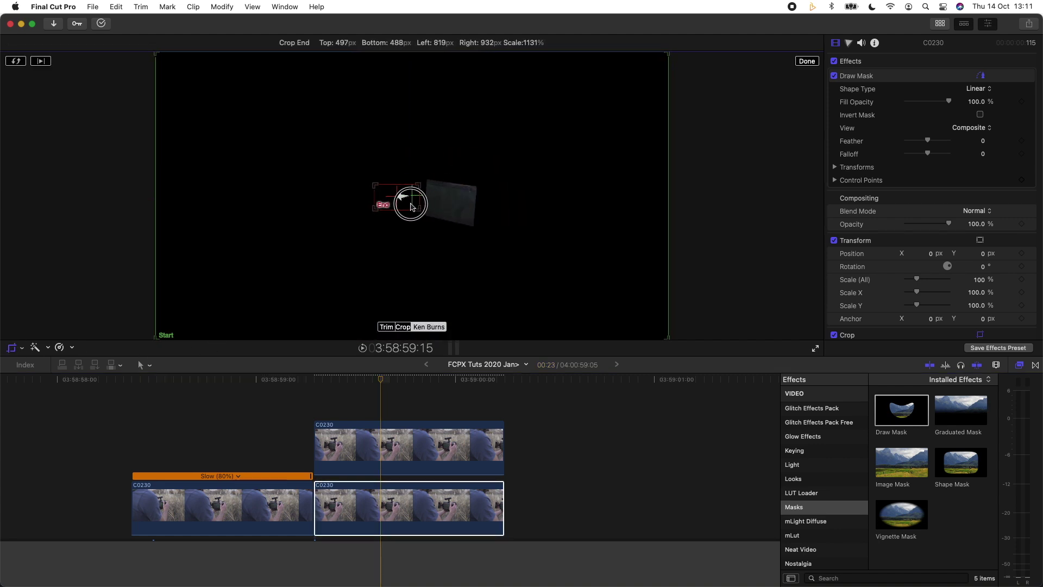
left_click_drag(412, 209, 412, 208)
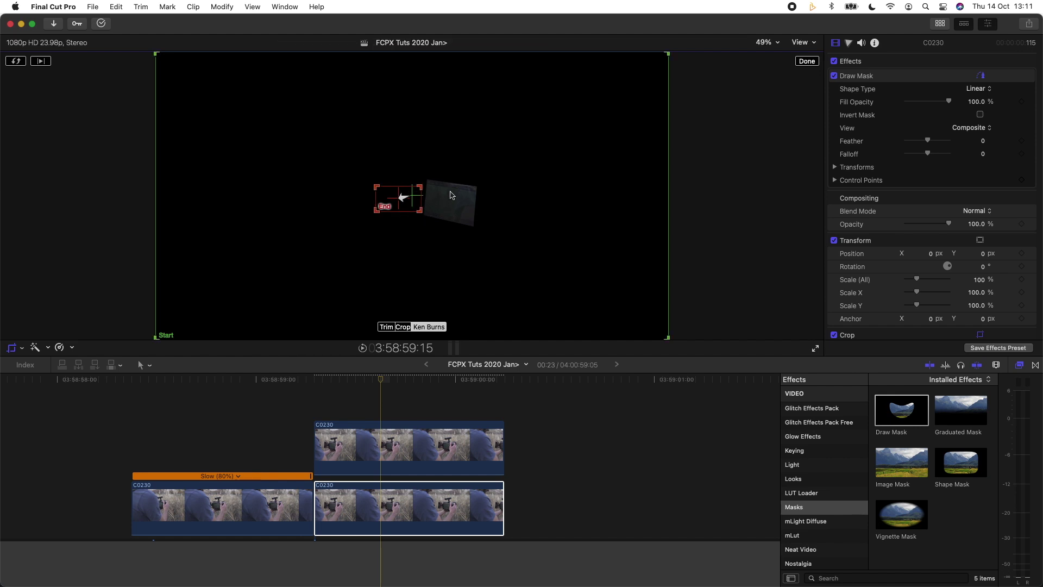
left_click(806, 62)
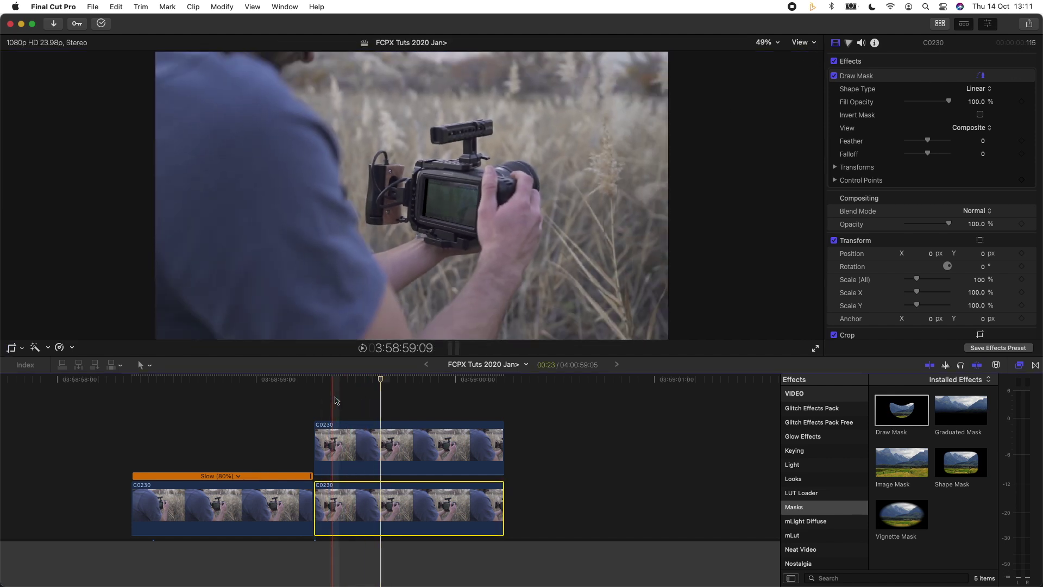
Shorten the lower freeze-frame copy to about two thirds of the upper one and place Clip 206 beneath both copies, directly after the slowed clip.
left_click_drag(497, 505, 420, 500)
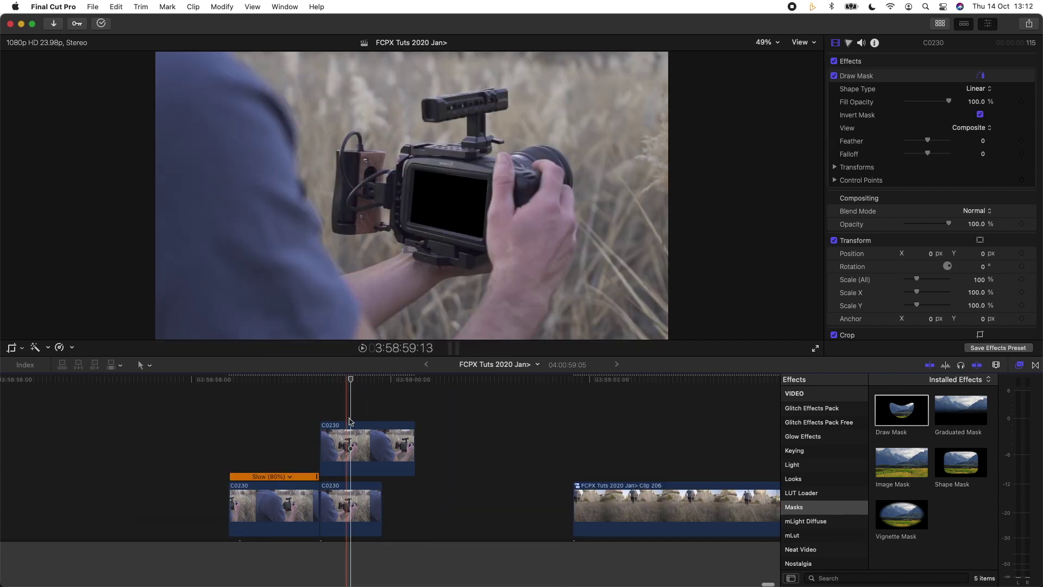
left_click_drag(594, 510, 341, 521)
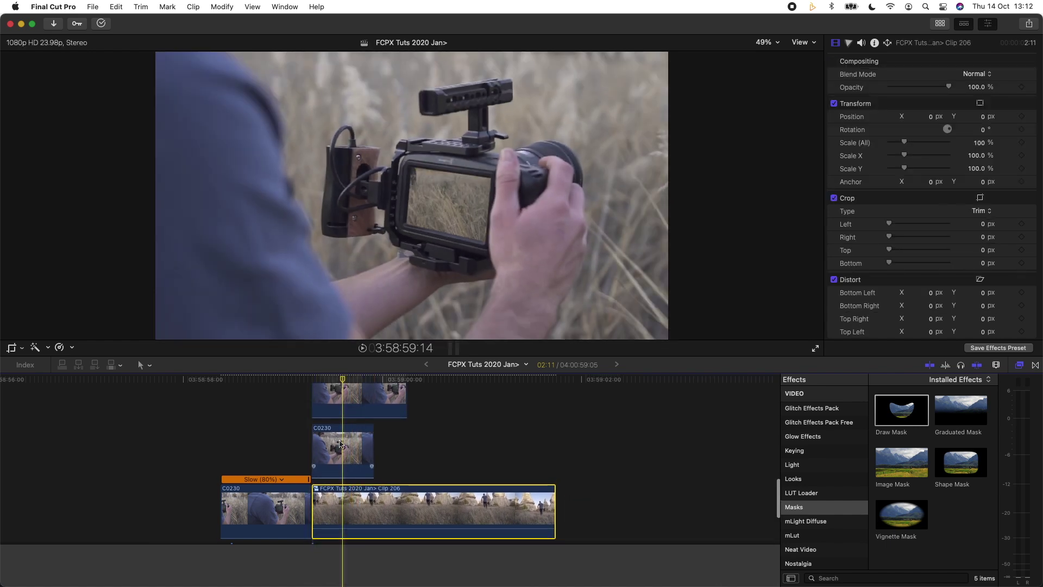
Split Clip 206 at the point where the upper freeze-frame copy ends.
left_click(340, 443)
key("b")
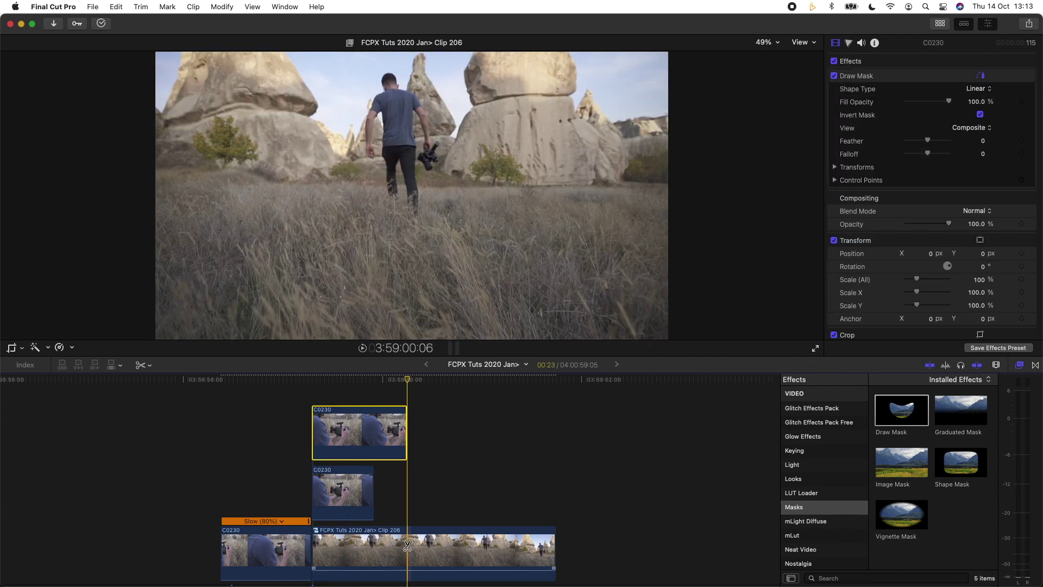
left_click(408, 550)
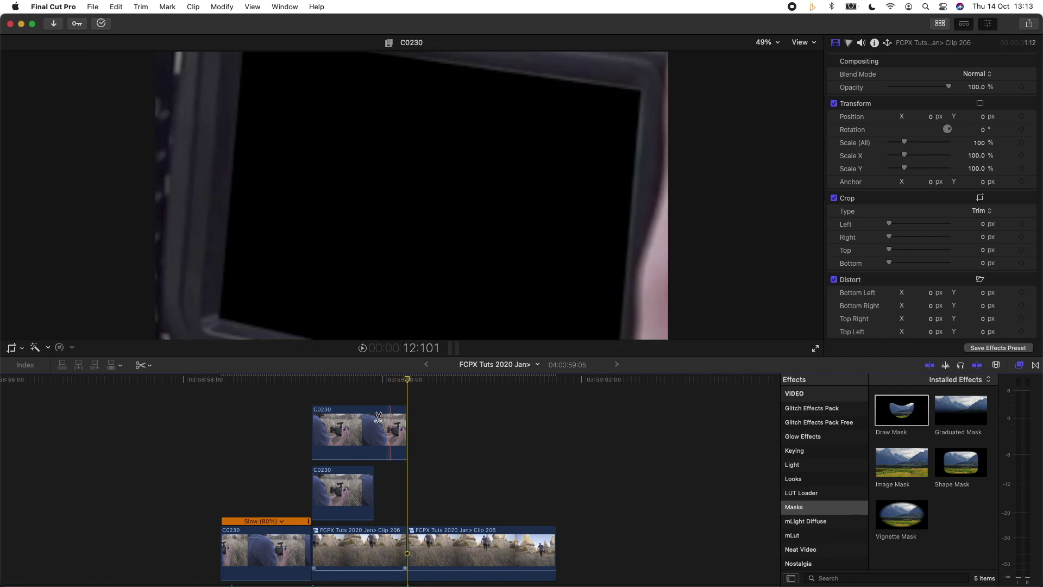
key("a")
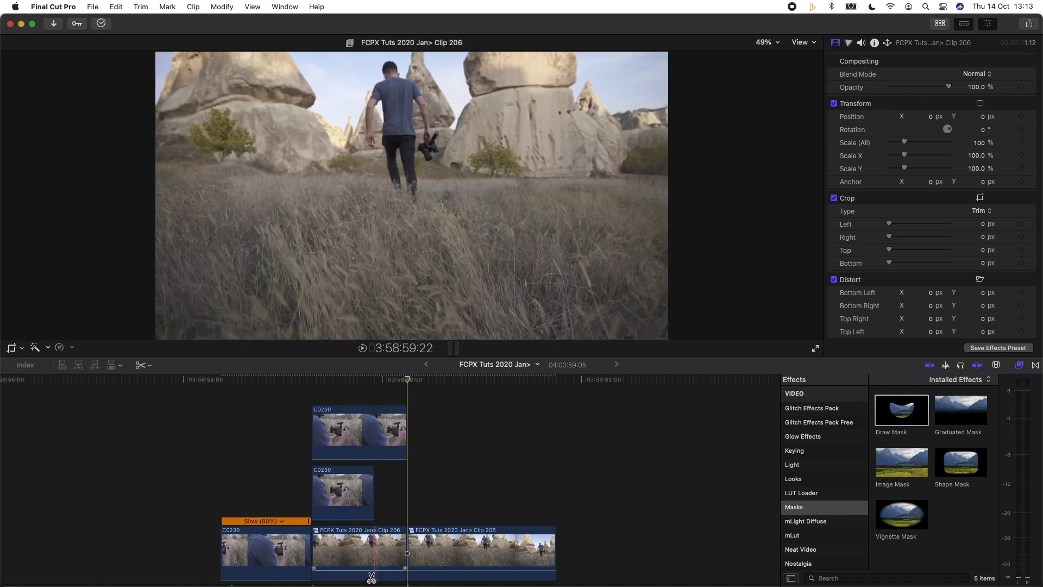
Apply a Ken Burns crop to the first part of Clip 206 and swap its start and end frames.
left_click(361, 554)
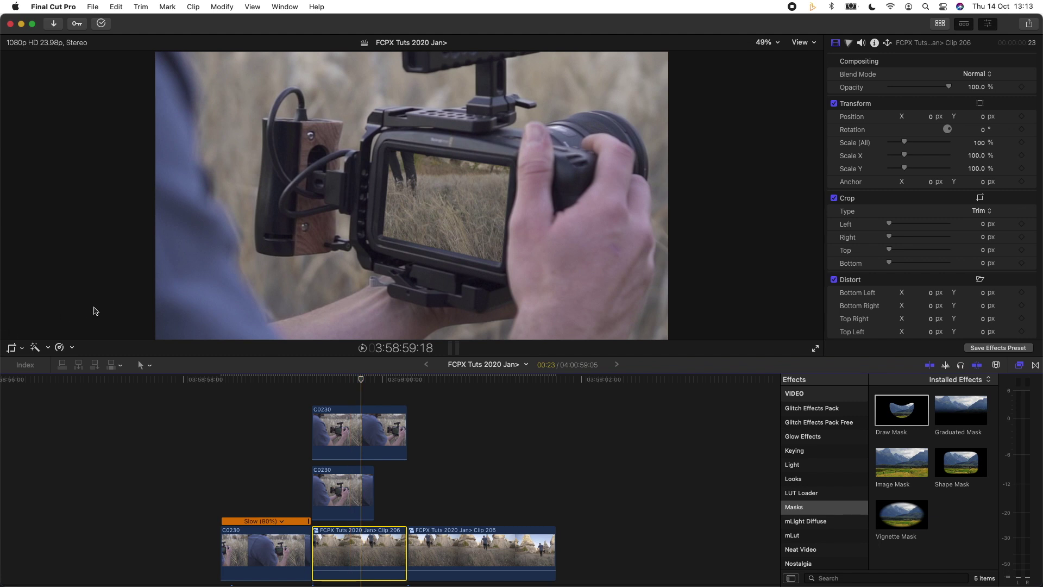
left_click(12, 349)
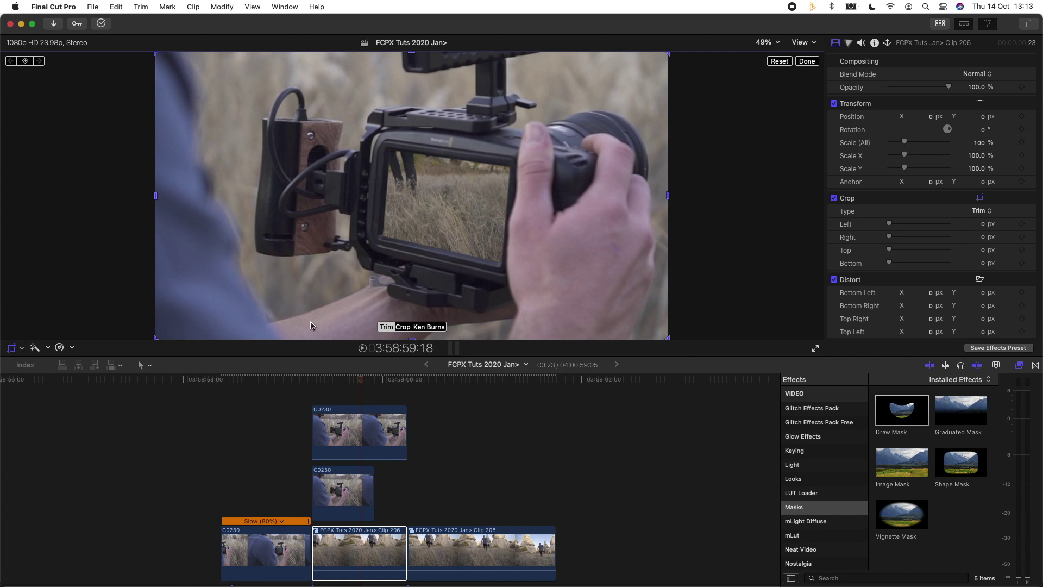
left_click(440, 327)
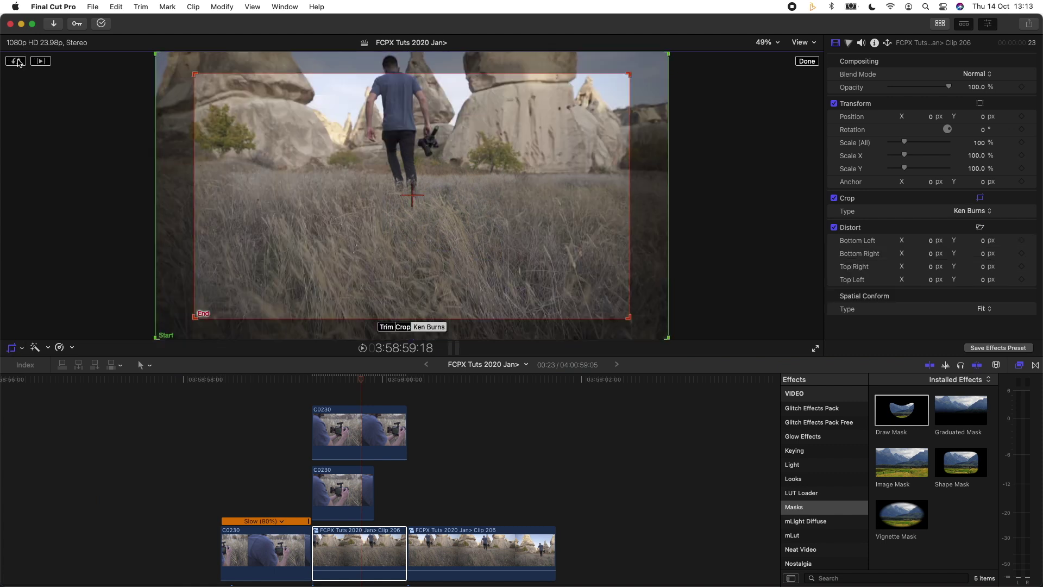
left_click(17, 62)
left_click(16, 62)
left_click(16, 62)
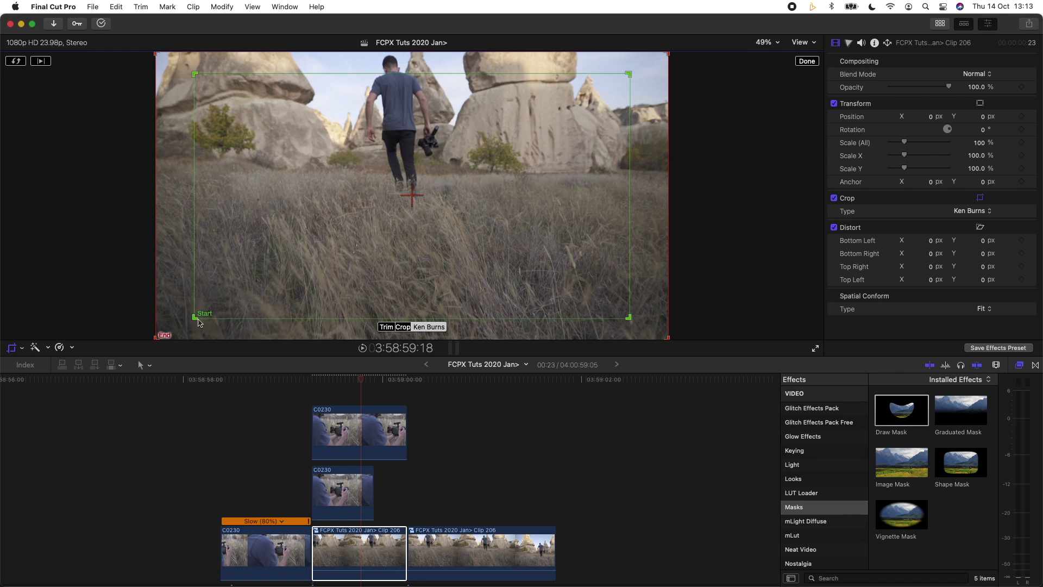
Enlarge the Ken Burns start frame well beyond the picture's edges, adjust its placement and finish the crop edit.
left_click_drag(195, 319, 28, 421)
left_click(776, 44)
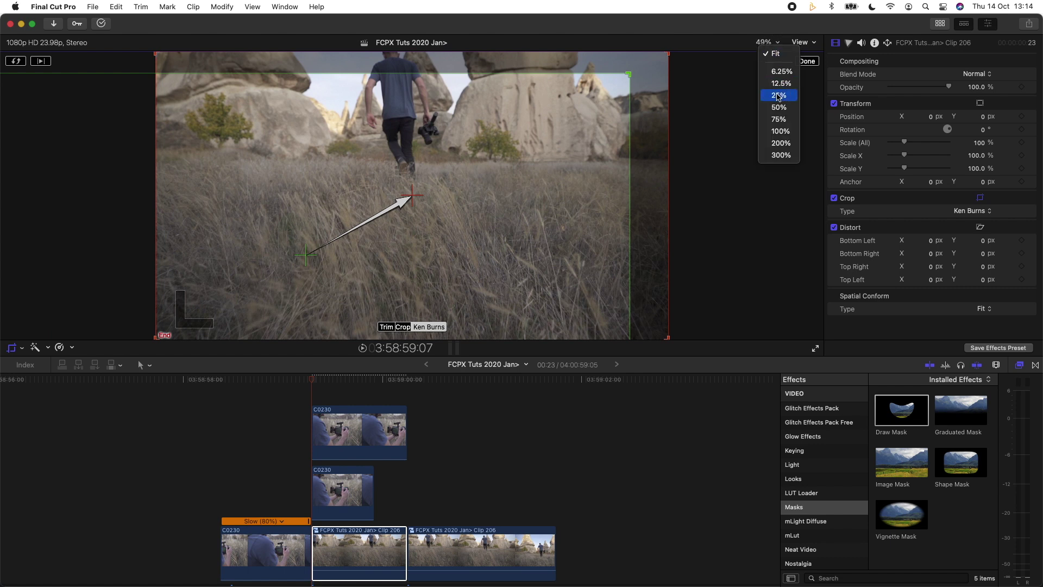
left_click(779, 96)
left_click_drag(525, 140, 710, 37)
left_click_drag(194, 317, 107, 396)
left_click_drag(595, 235, 626, 205)
left_click(807, 61)
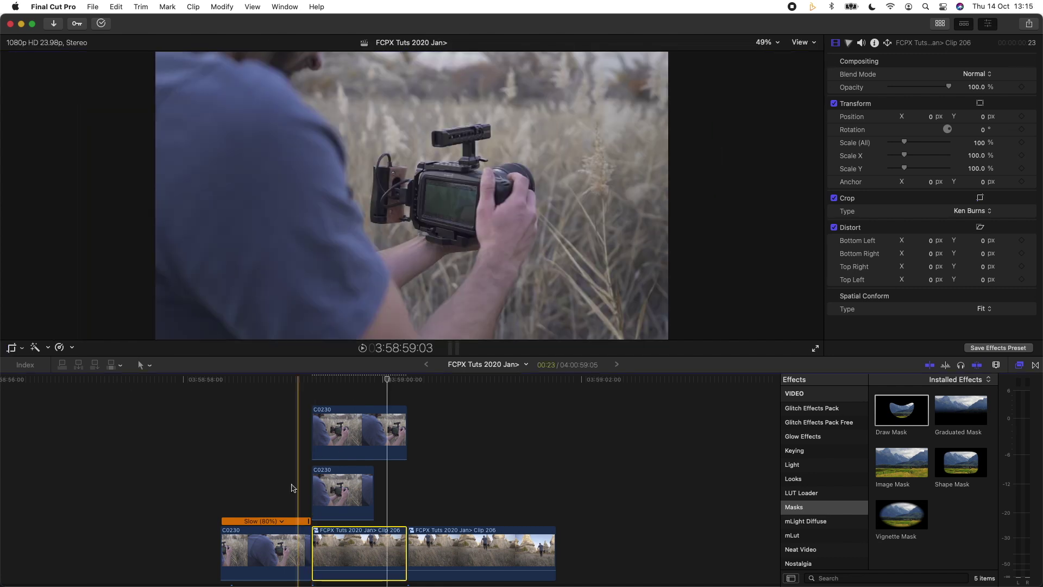
Play and scrub through the transition to check how Clip 206 fits inside the camera screen.
left_click(288, 487)
key("l")
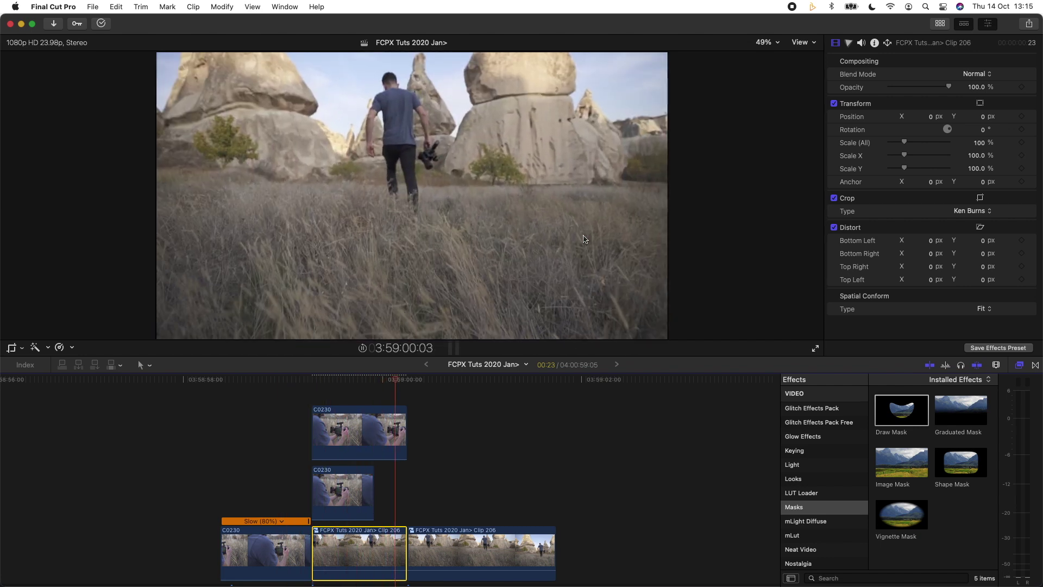
left_click_drag(333, 380, 390, 383)
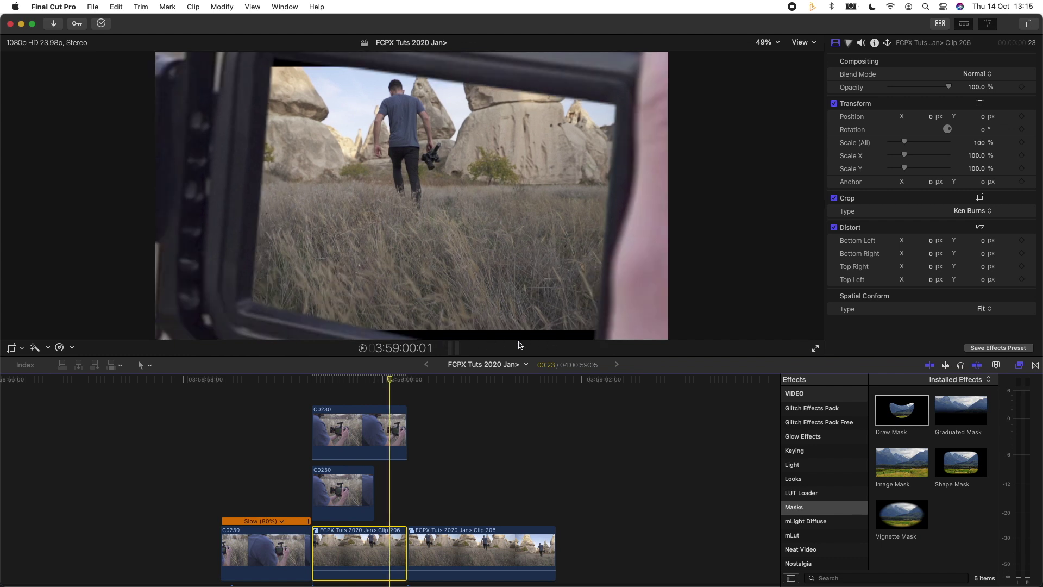
Move the cut between the two parts of Clip 206 a few frames earlier and replay the transition.
left_click(402, 548)
left_click_drag(402, 547, 407, 548)
left_click_drag(384, 542, 377, 542)
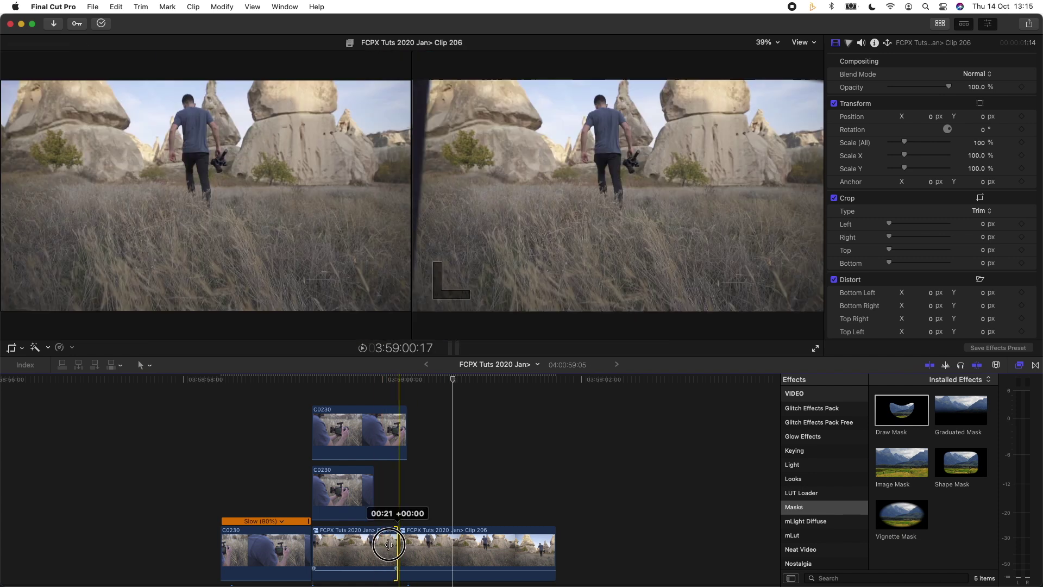
left_click(333, 380)
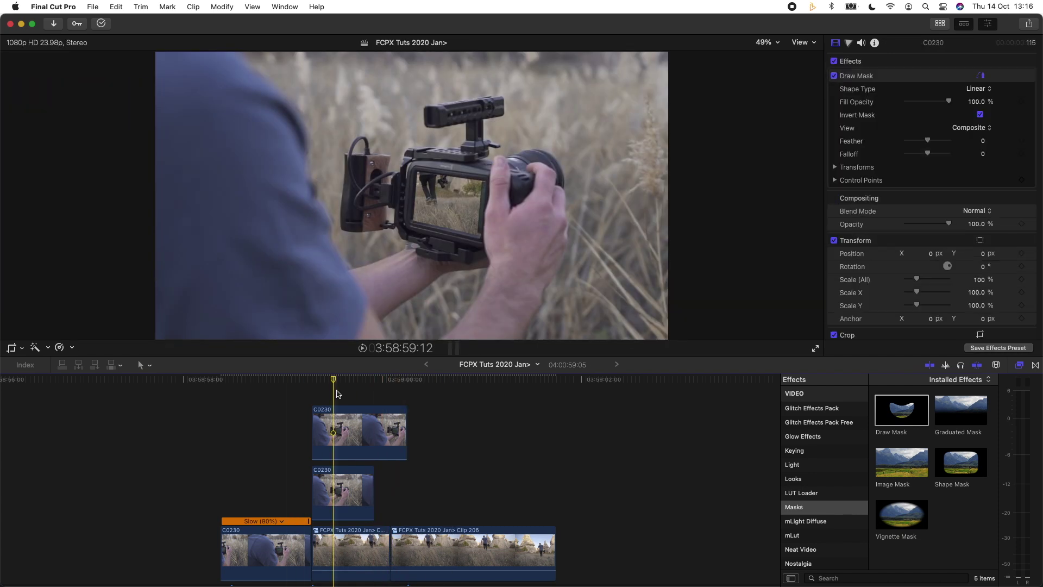
key("space")
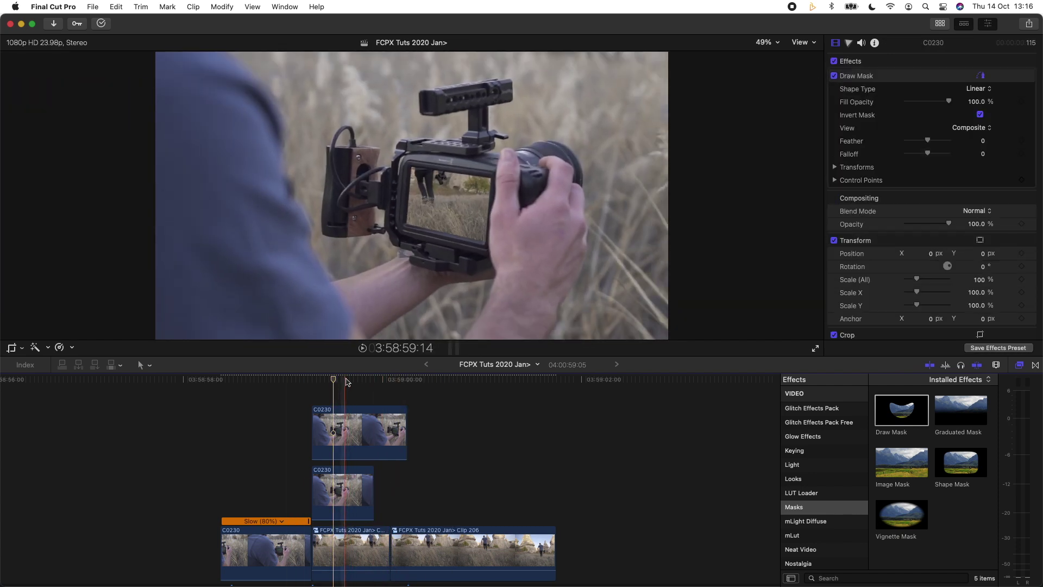
Add the Moderate Motion Blur 2 title above the freeze-frame copies, spanning the full length of the upper copy.
key("ctrl+super+1")
left_click(56, 45)
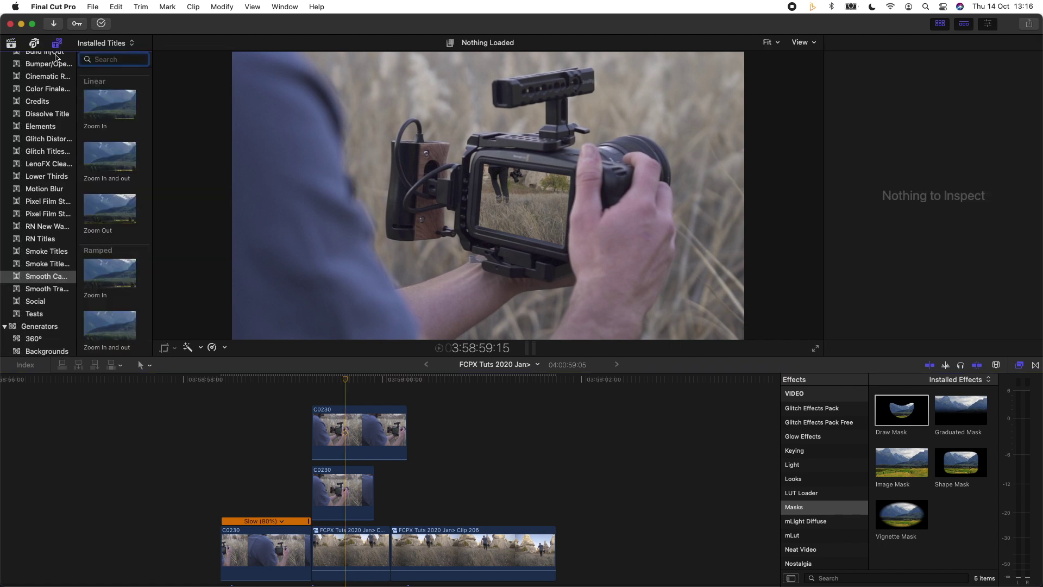
scroll(52, 250, "up", 2)
left_click(44, 226)
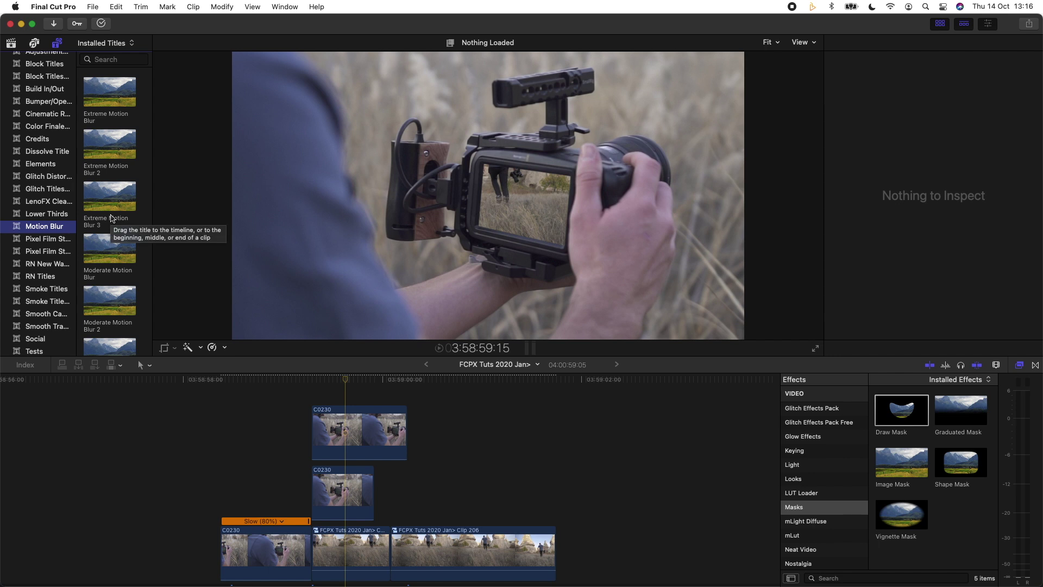
left_click(109, 241)
scroll(114, 261, "down", 2)
left_click_drag(105, 278, 407, 400)
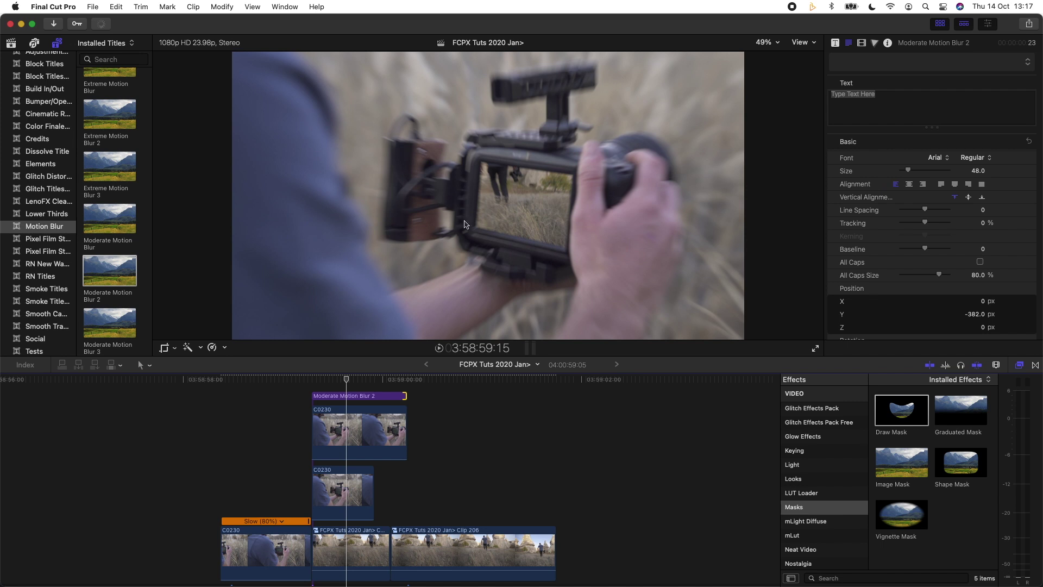
Play the transition from the slowed clip into Clip 206 to review the motion blur.
left_click(350, 396)
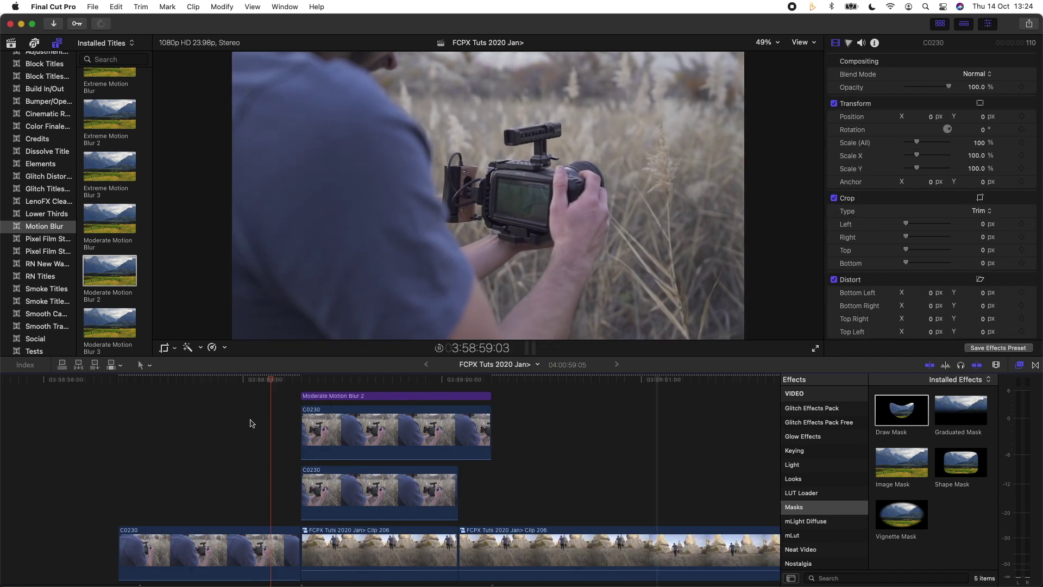
key("space")
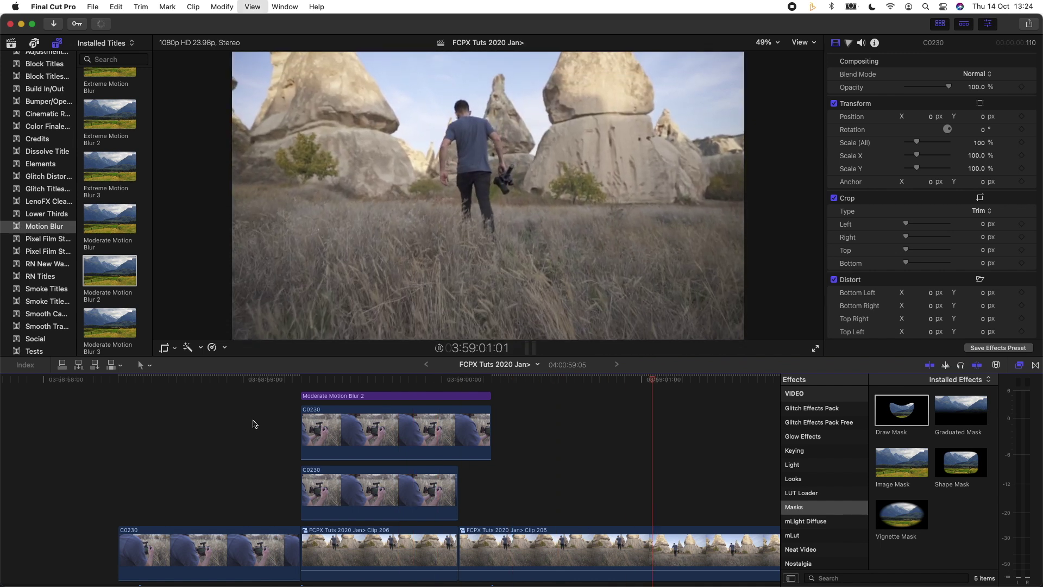
left_click(565, 553)
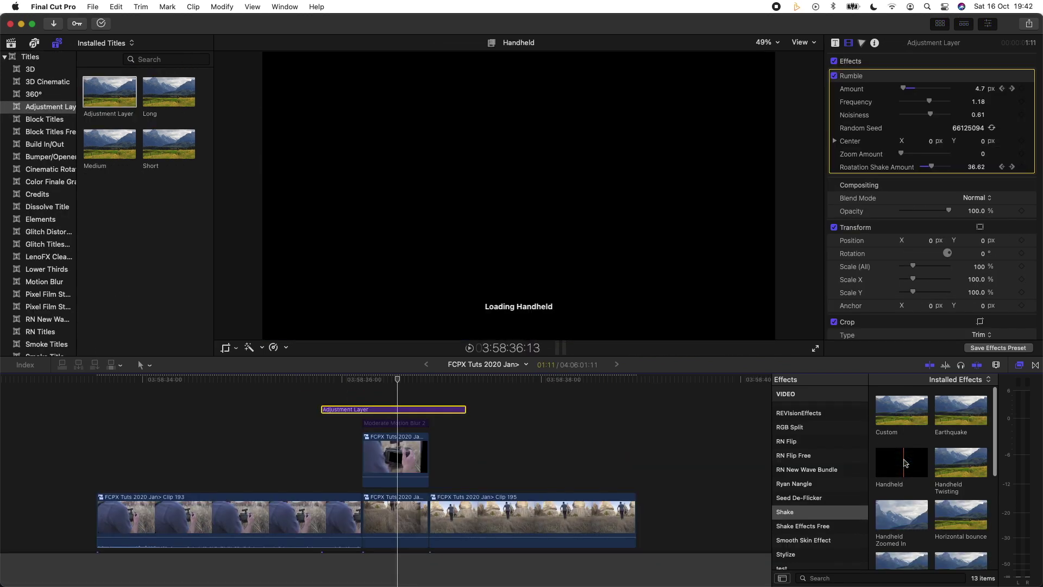
Apply the Handheld shake effect to the adjustment layer above the transition.
left_click_drag(902, 462, 553, 425)
left_click_drag(430, 412, 425, 412)
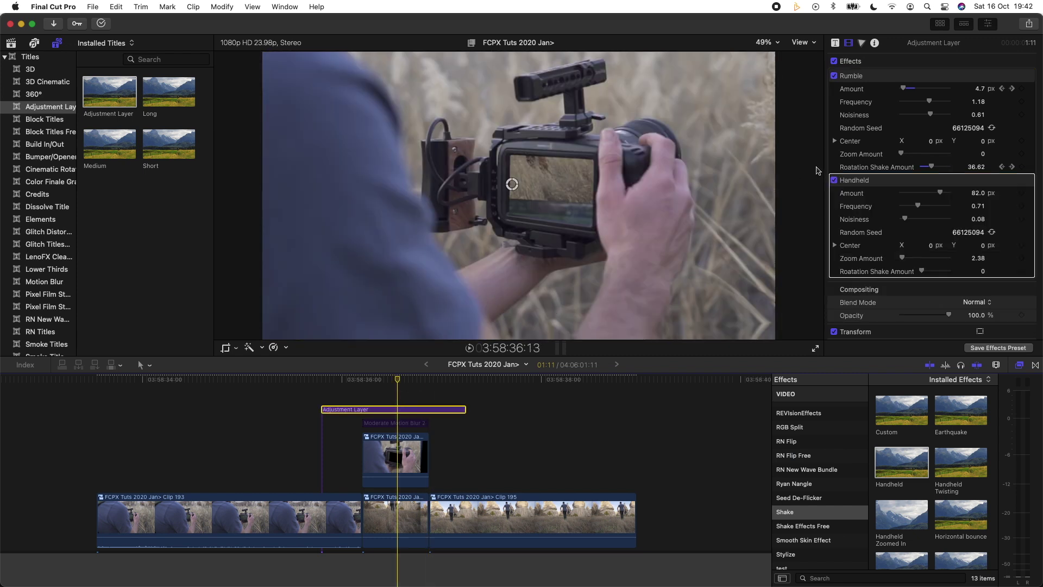